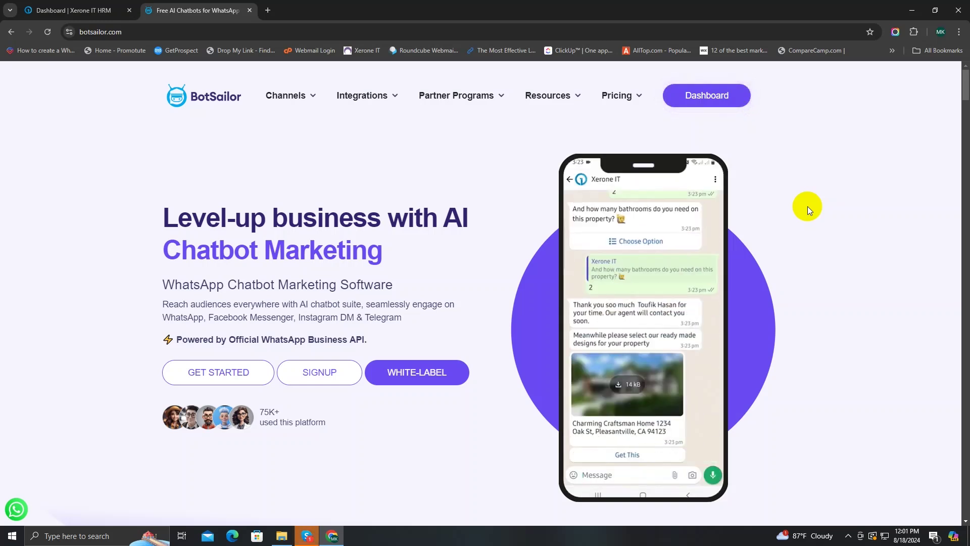
# Step: Go to the BotSailor dashboard and look over its contents
pyautogui.click(722, 97)
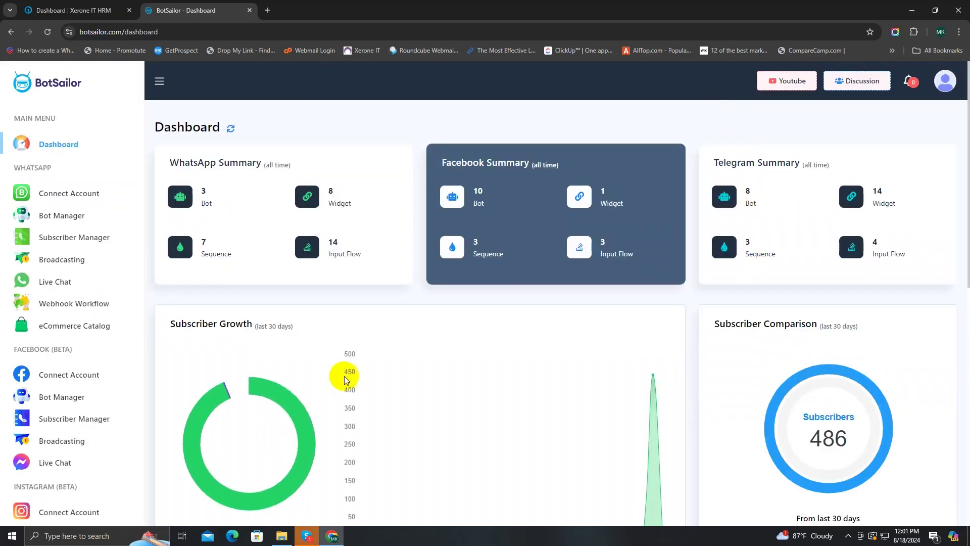
pyautogui.scroll(-4, 614, 353)
pyautogui.scroll(4, 616, 354)
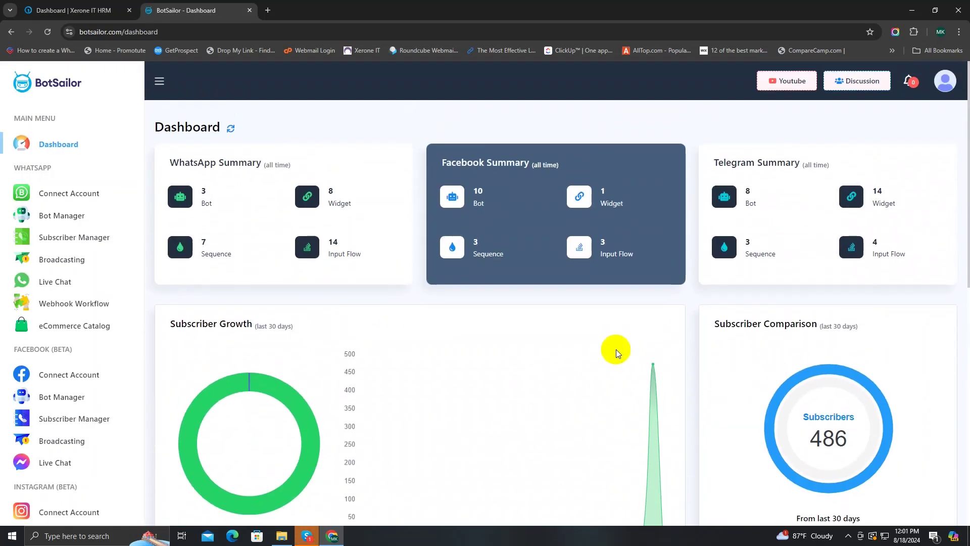
# Step: Open WhatsApp Live Chat to show the conversation list, messages and chat actions panel
pyautogui.click(61, 285)
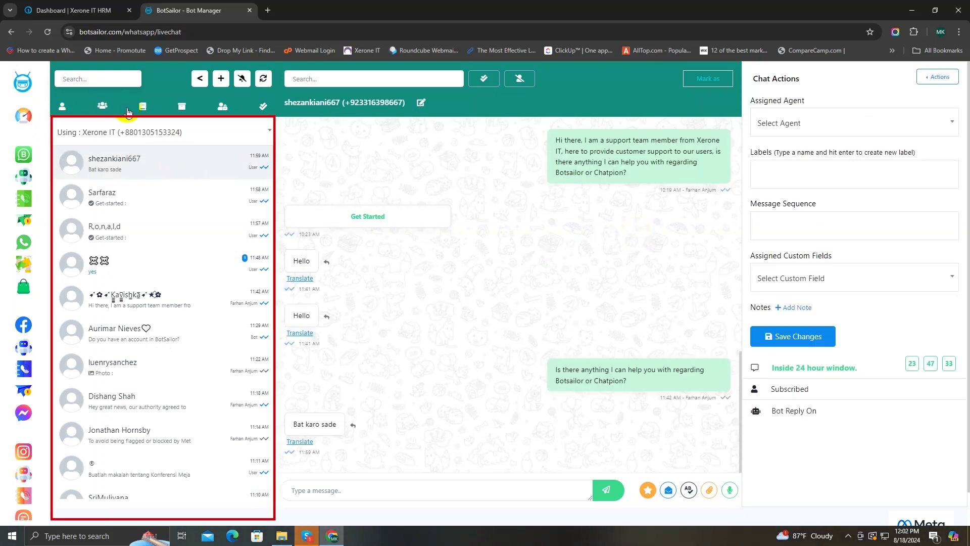
pyautogui.scroll(-3, 126, 293)
pyautogui.scroll(3, 127, 297)
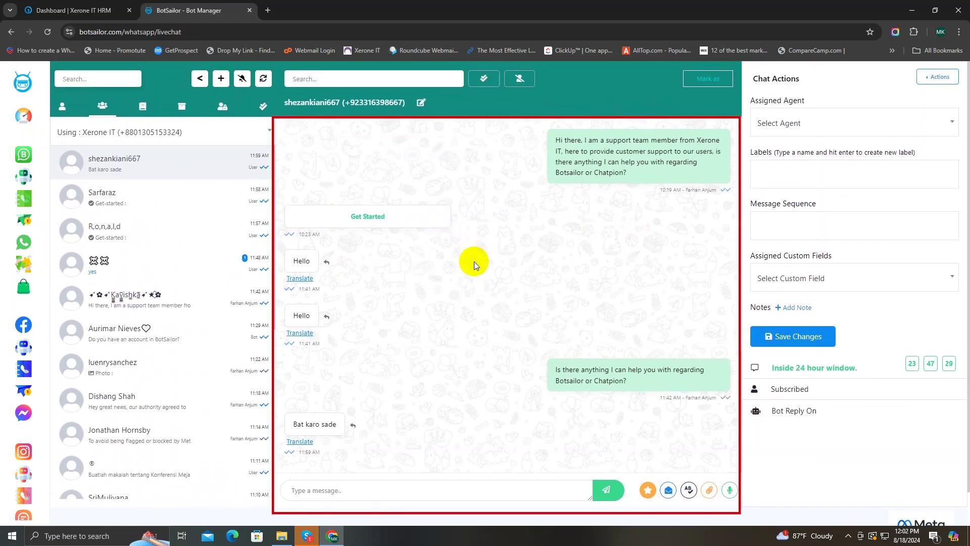
pyautogui.scroll(5, 482, 267)
pyautogui.scroll(-4, 490, 275)
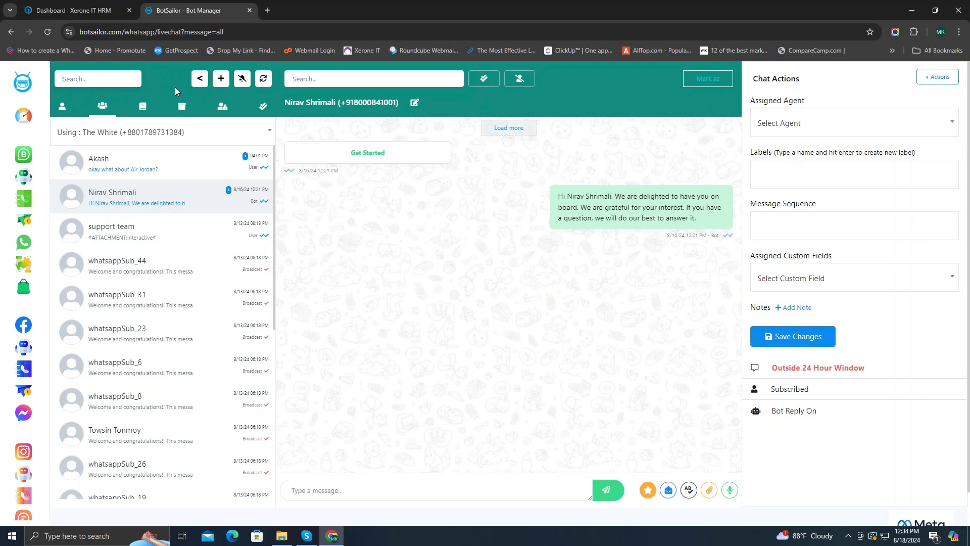
# Step: Search the chat list for 'Akash', clear the search, and return to the dashboard
pyautogui.click(90, 83)
pyautogui.write('Akash')
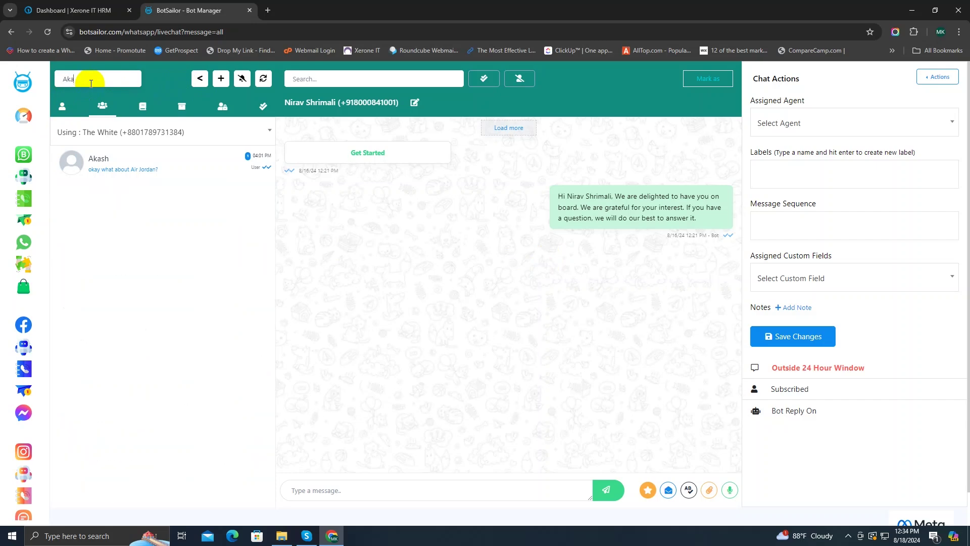
pyautogui.click(106, 105)
pyautogui.click(75, 81)
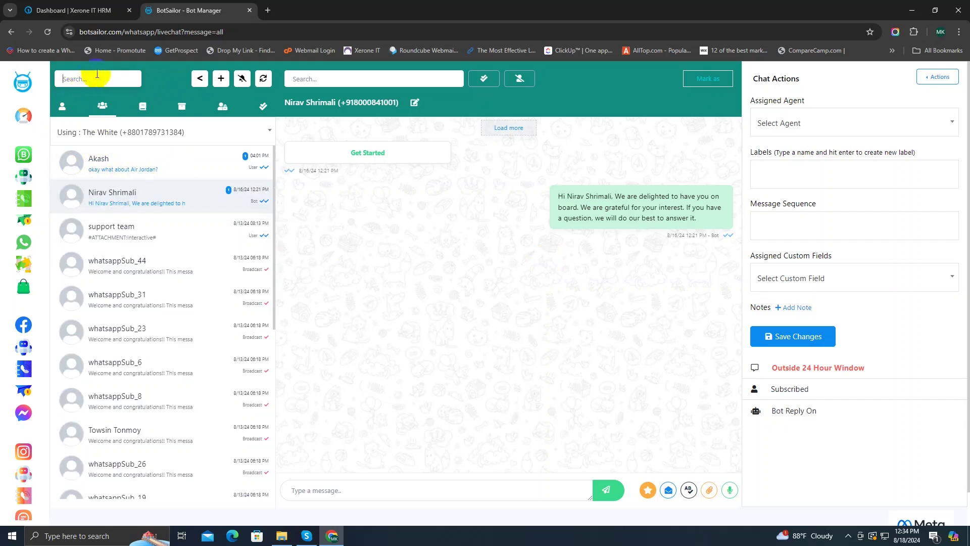
pyautogui.click(200, 79)
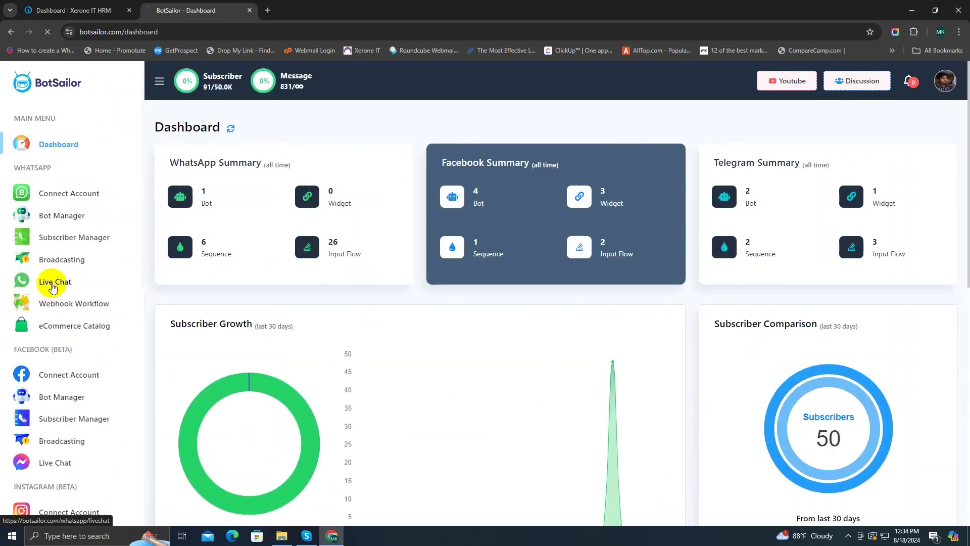
# Step: Reopen WhatsApp Live Chat and bring up the empty Create Subscribers form
pyautogui.click(53, 282)
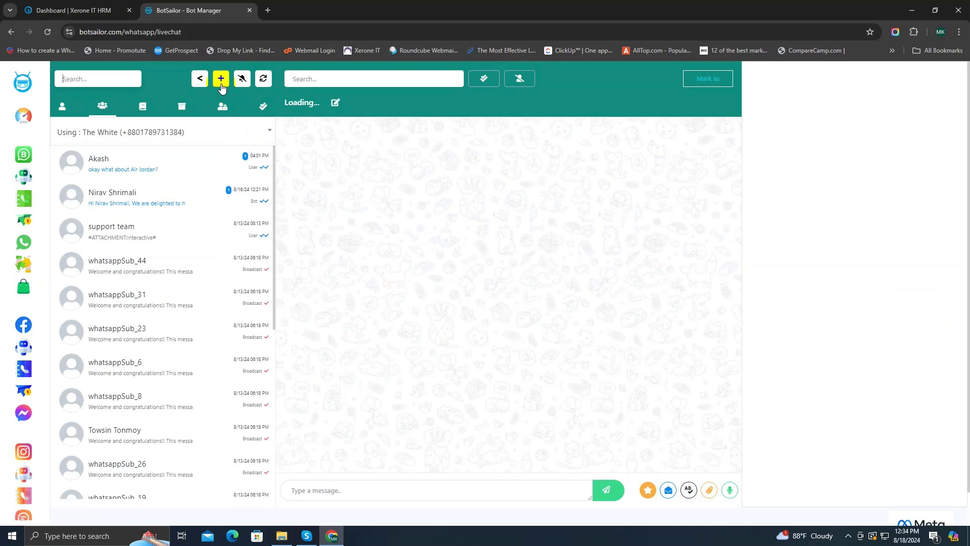
pyautogui.click(221, 79)
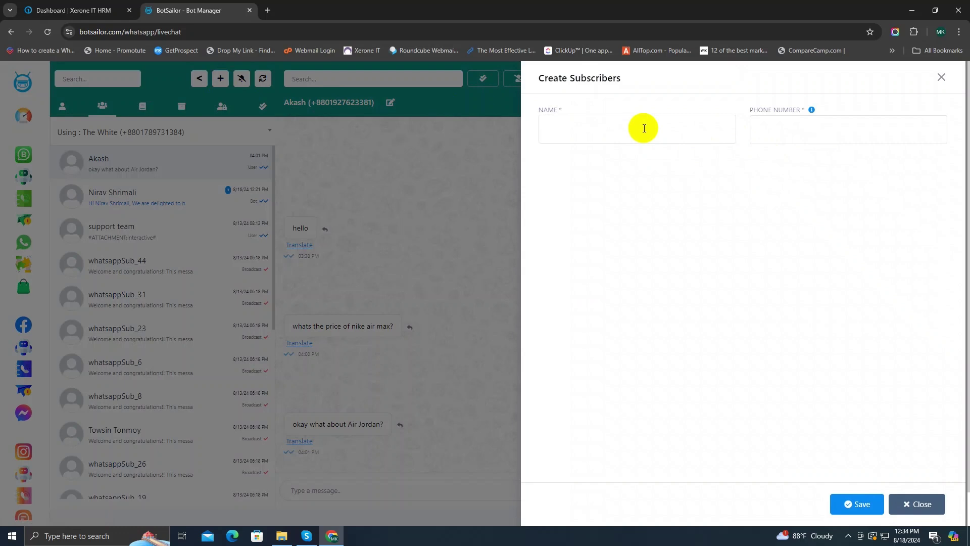
# Step: Check the Name and Phone Number fields, then close Create Subscribers without adding anyone
pyautogui.click(644, 128)
pyautogui.click(778, 127)
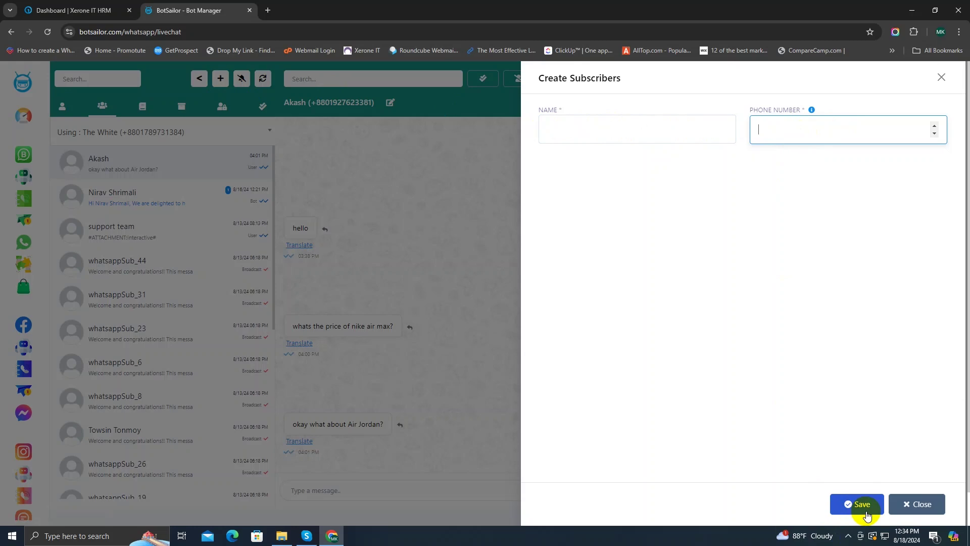
pyautogui.click(931, 505)
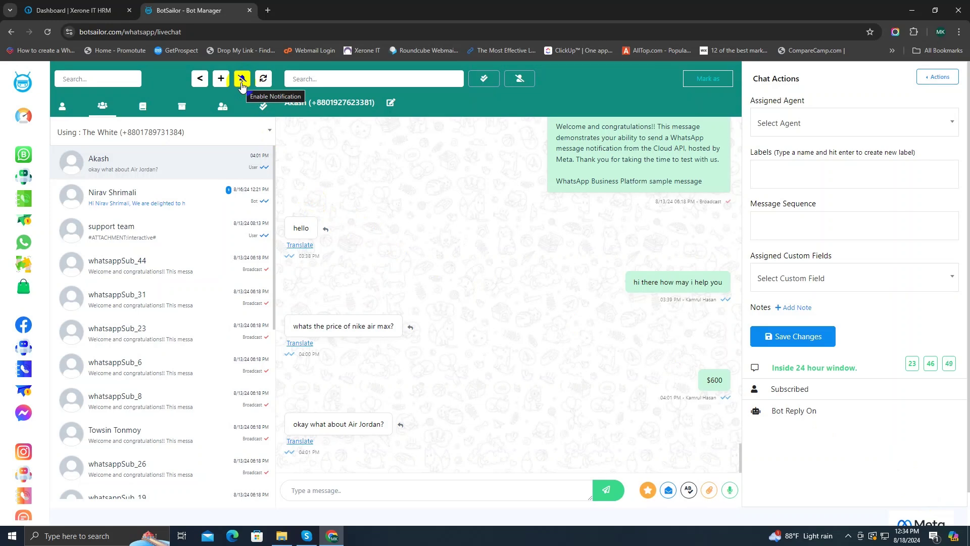
# Step: Refresh the chat list and filter to Mine, which shows 'No data available to show'
pyautogui.click(262, 81)
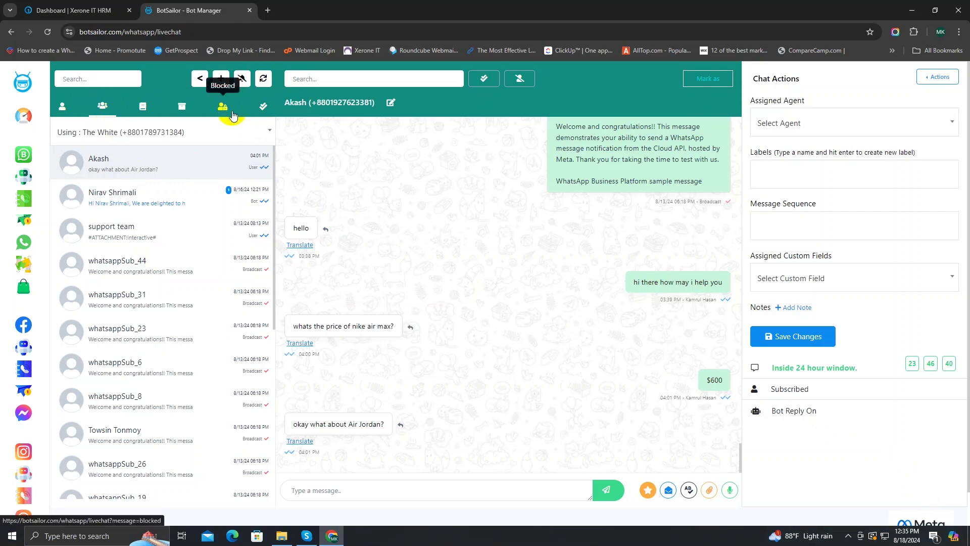
pyautogui.click(63, 109)
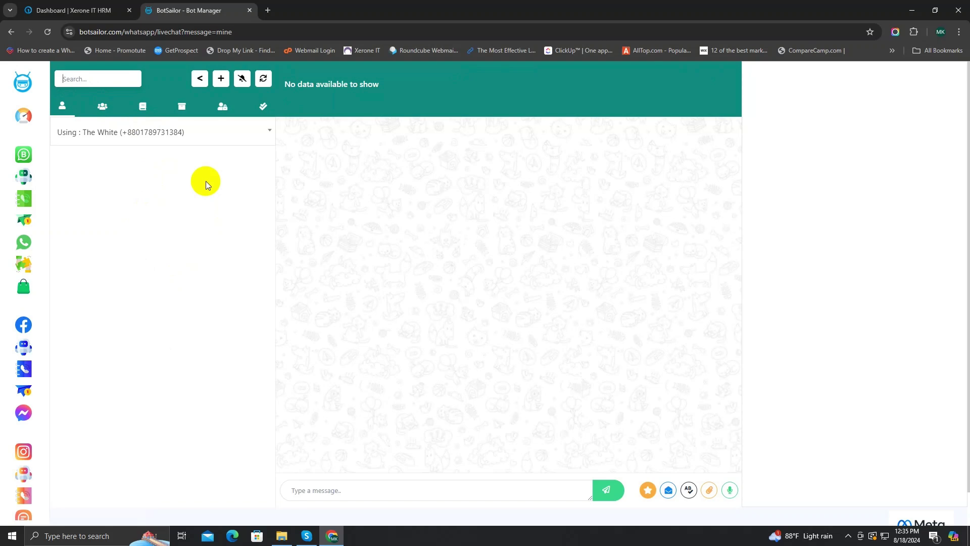
# Step: Show All chats, open the single Unread conversation, then switch to the Archived list
pyautogui.click(103, 115)
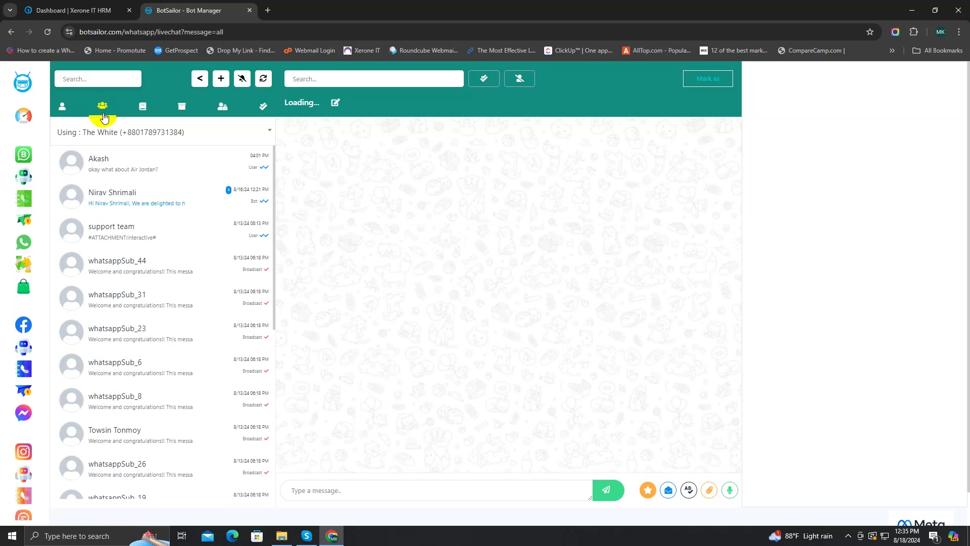
pyautogui.scroll(-4, 188, 298)
pyautogui.scroll(5, 187, 298)
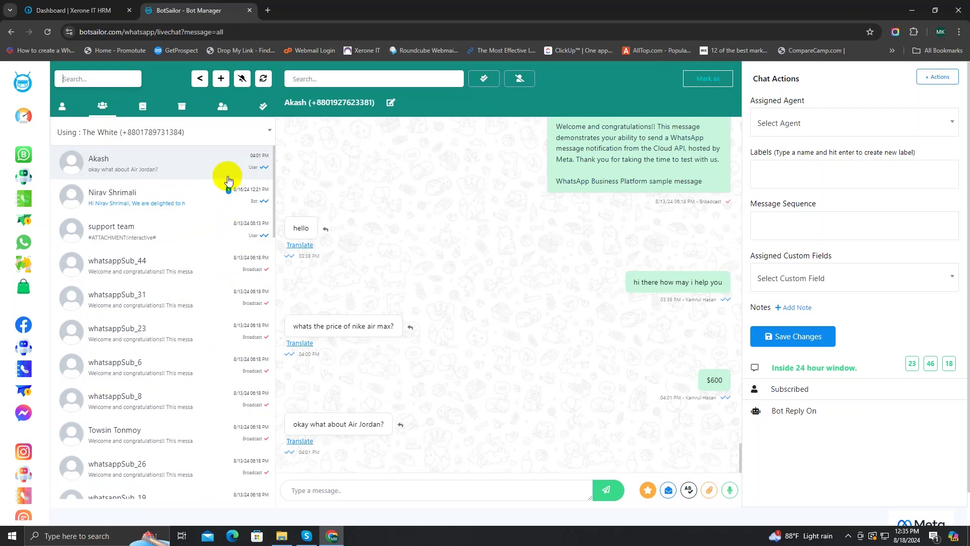
pyautogui.click(144, 112)
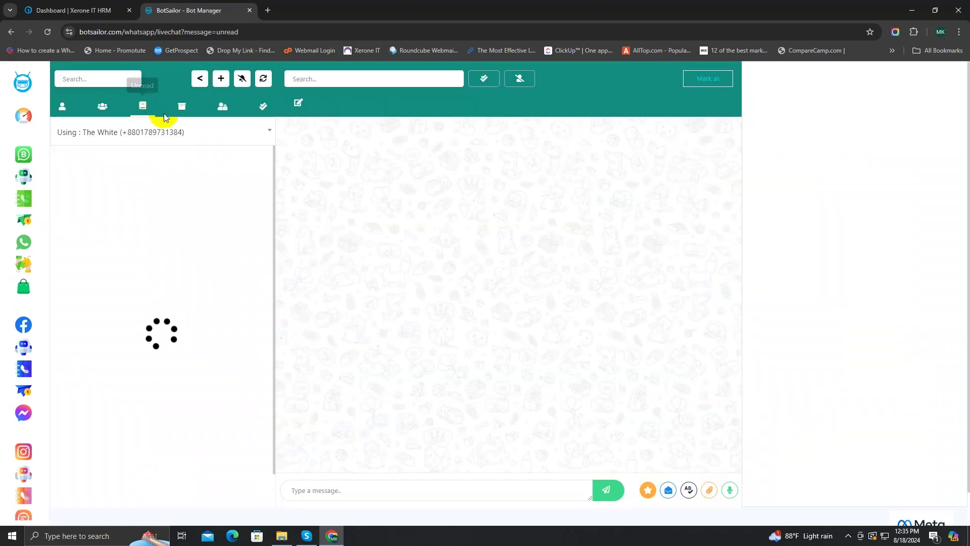
pyautogui.click(112, 172)
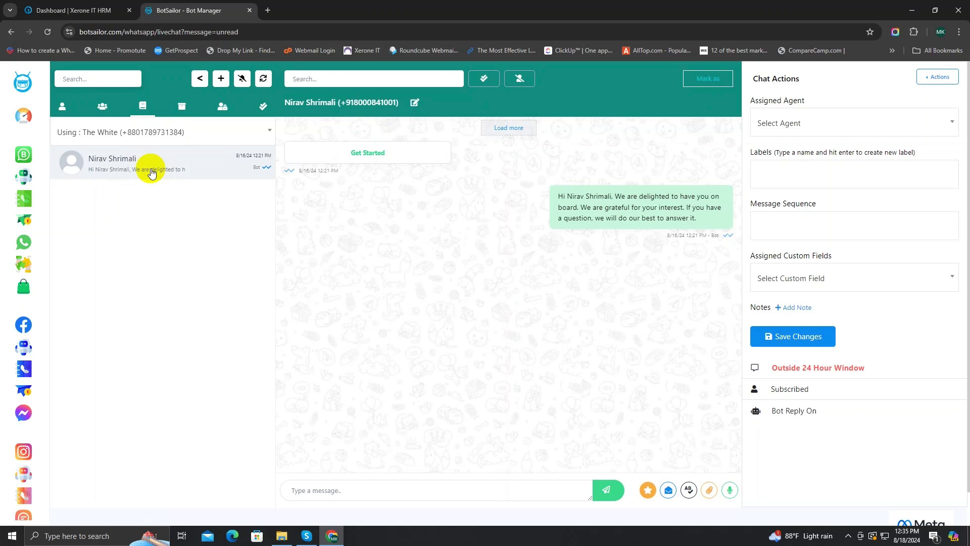
pyautogui.click(181, 105)
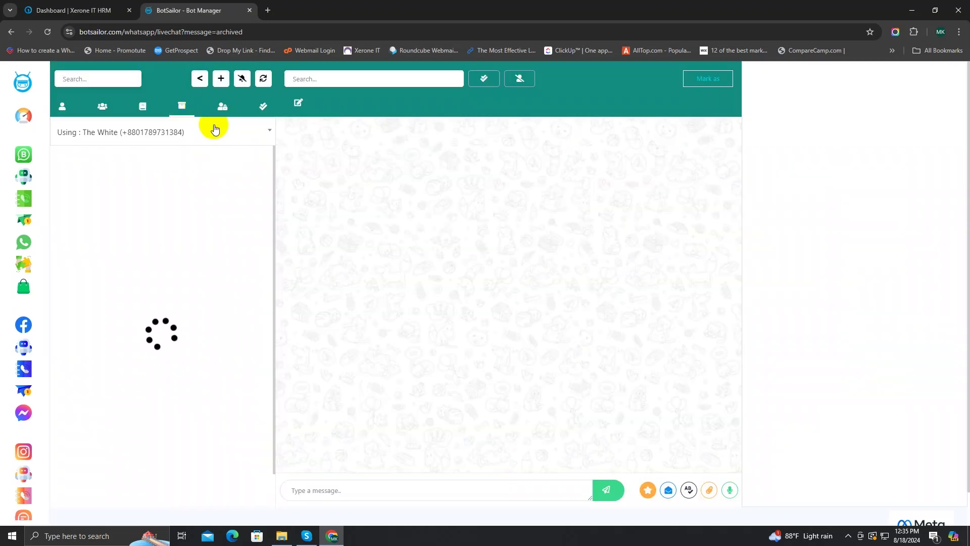
# Step: Open the archived chat, check the Blocked and Resolved lists, and expand the 'Using' number list
pyautogui.click(151, 172)
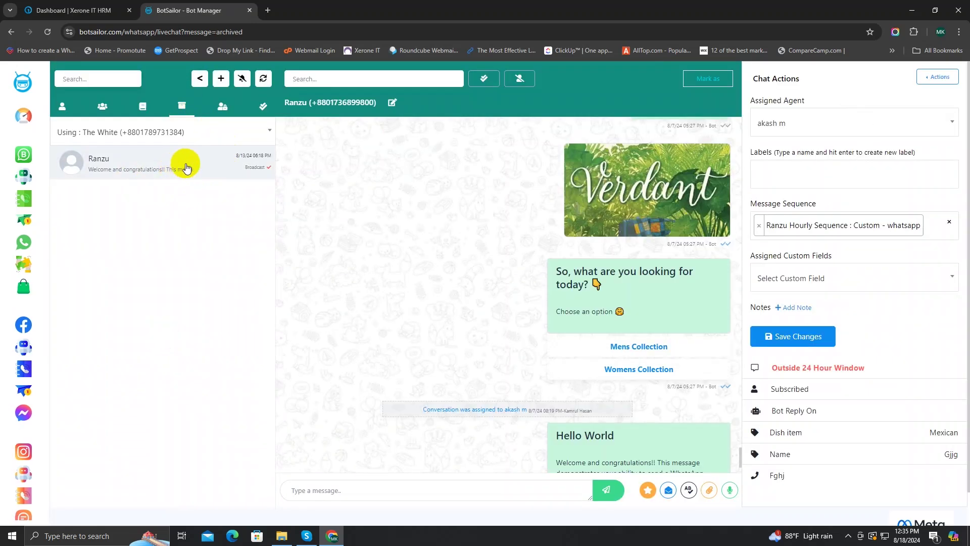
pyautogui.click(222, 106)
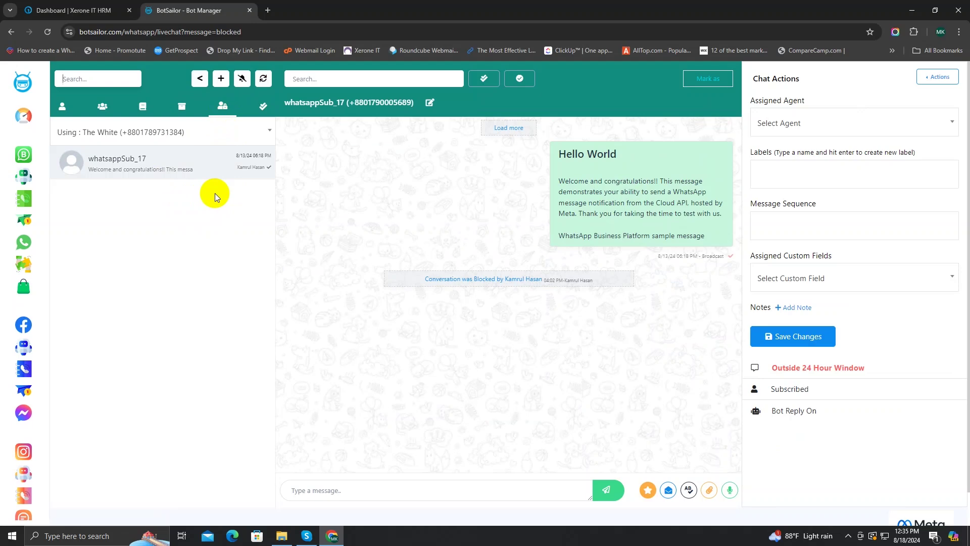
pyautogui.click(260, 114)
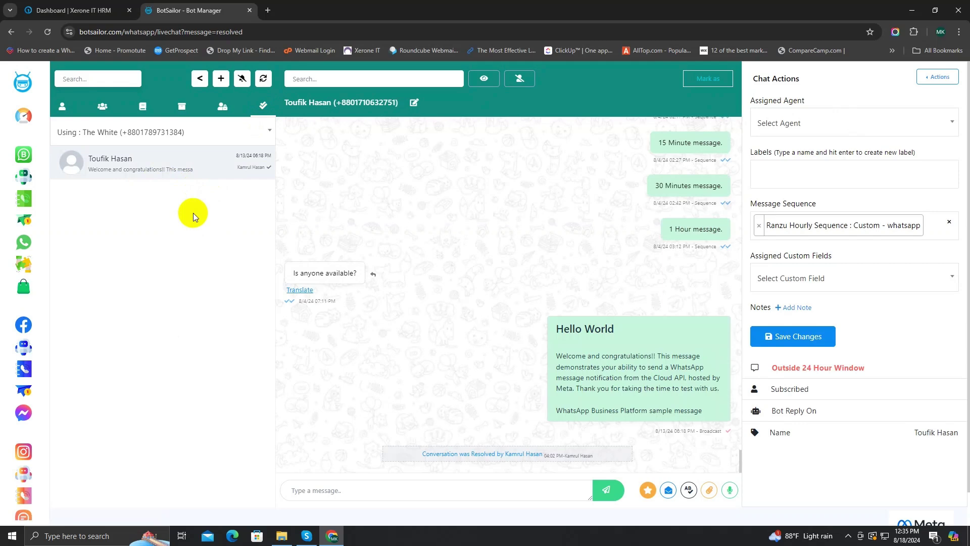
pyautogui.click(261, 132)
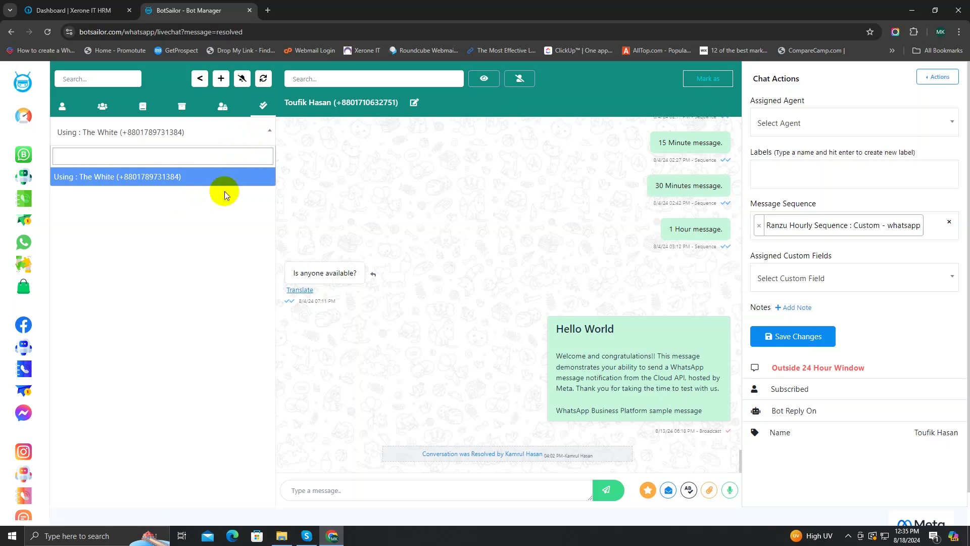
# Step: Close the 'Using' WhatsApp number list to return to all conversations
pyautogui.click(221, 257)
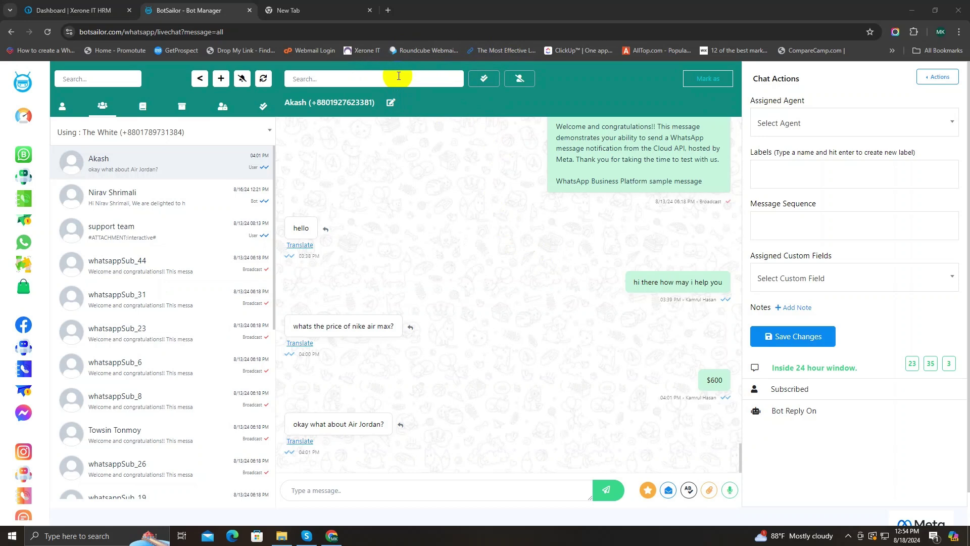
# Step: Search the conversation for 'mens' to find Mens Collection messages, then delete the term
pyautogui.click(383, 74)
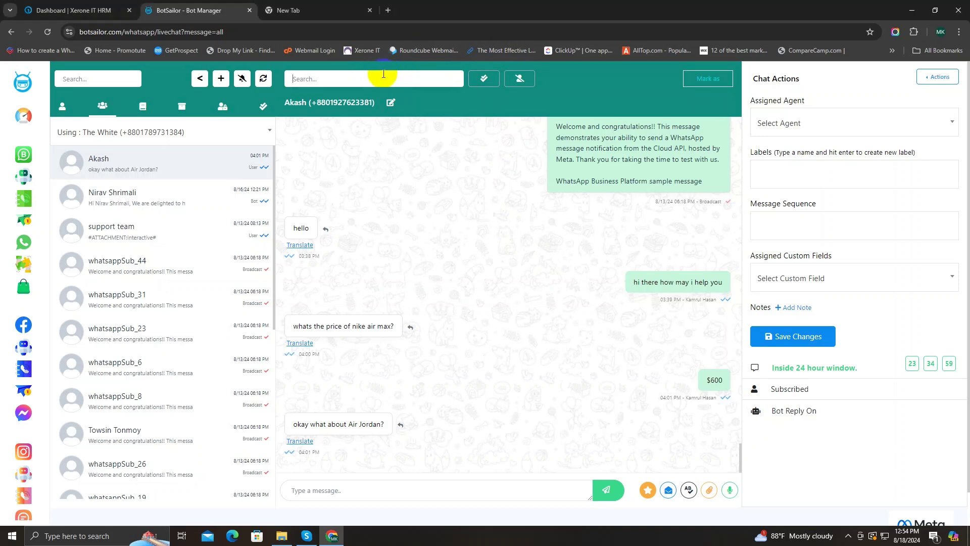
pyautogui.write('mens')
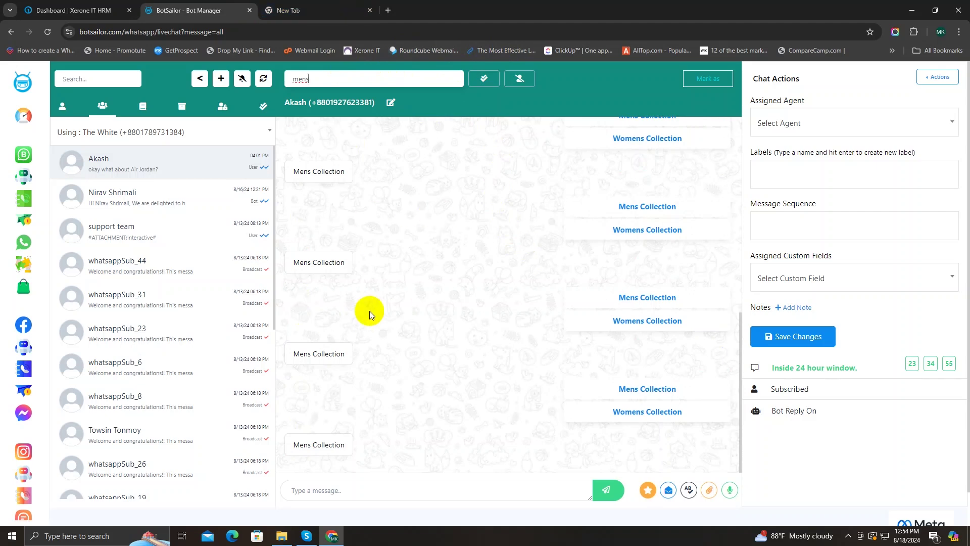
pyautogui.click(308, 72)
pyautogui.press('BackSpace')
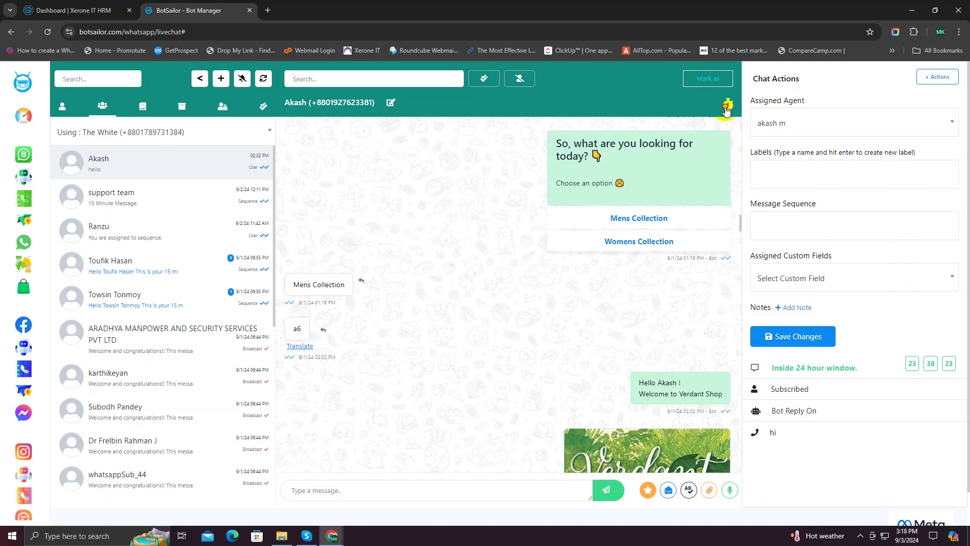
# Step: Set a follow-up reminder on the chat for 1 hour later
pyautogui.click(726, 108)
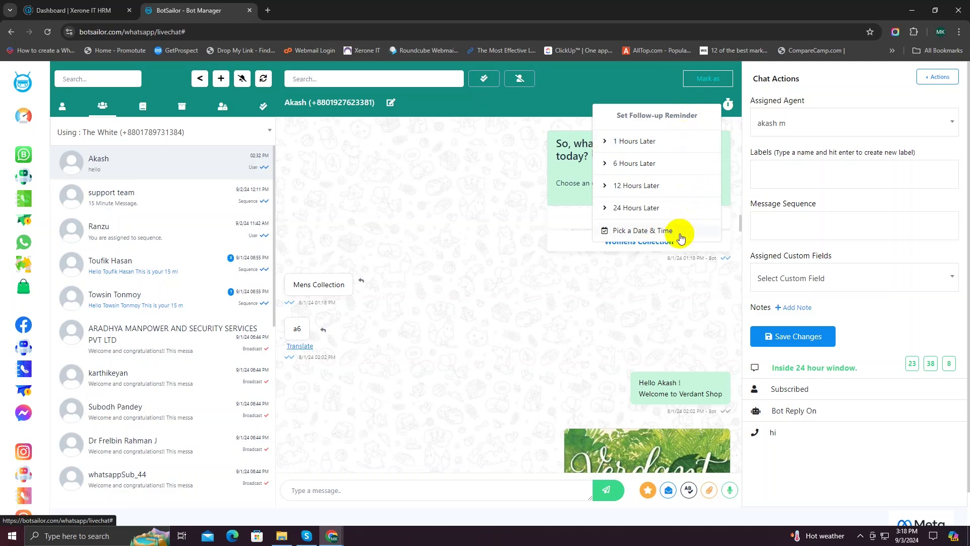
pyautogui.click(675, 143)
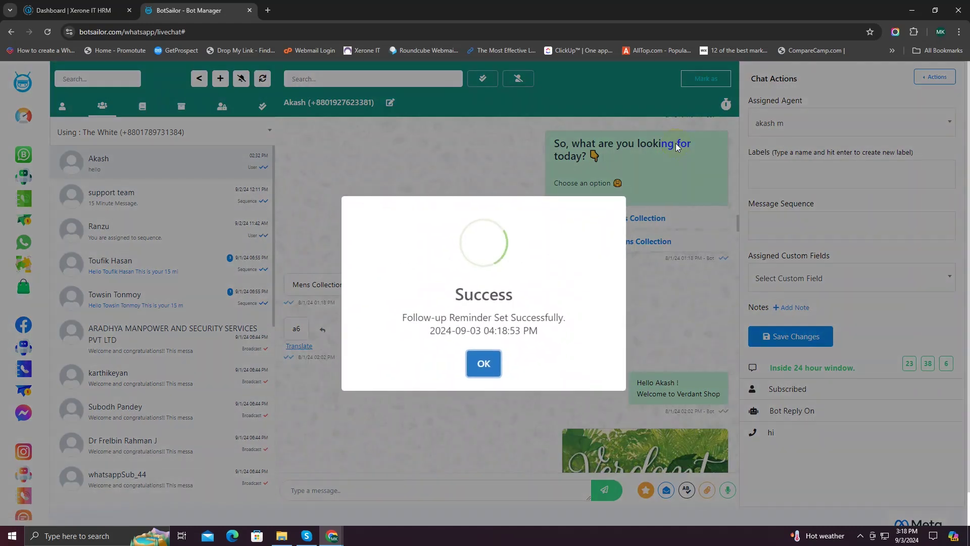
pyautogui.click(477, 360)
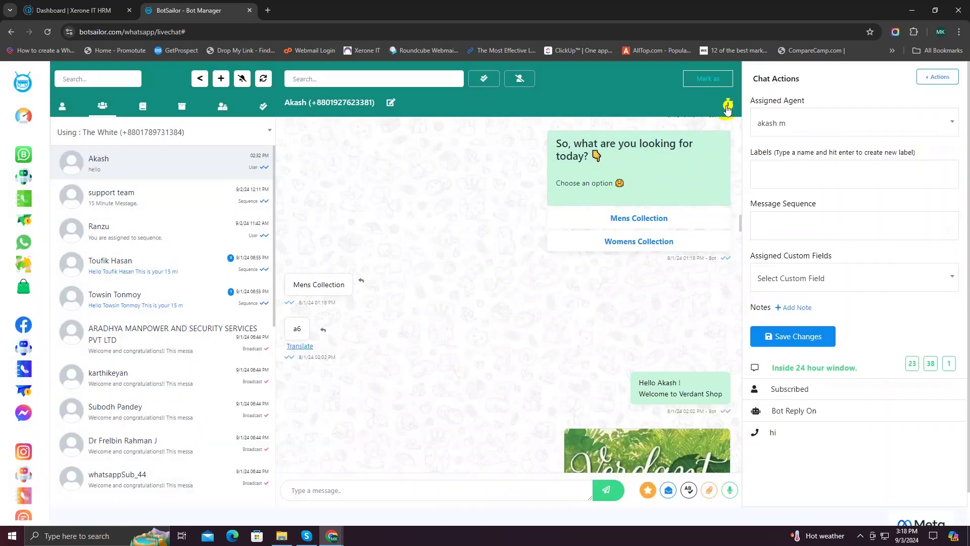
pyautogui.click(726, 109)
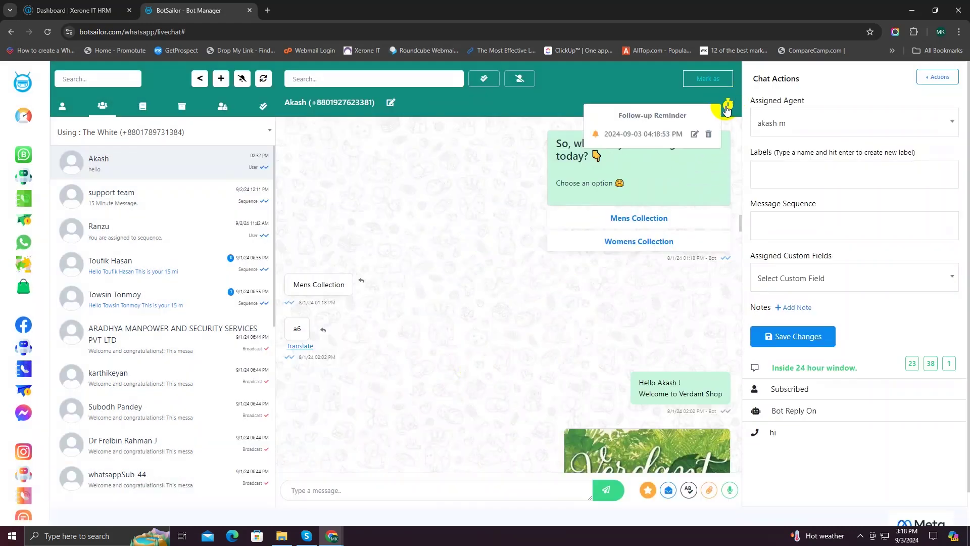
pyautogui.click(695, 136)
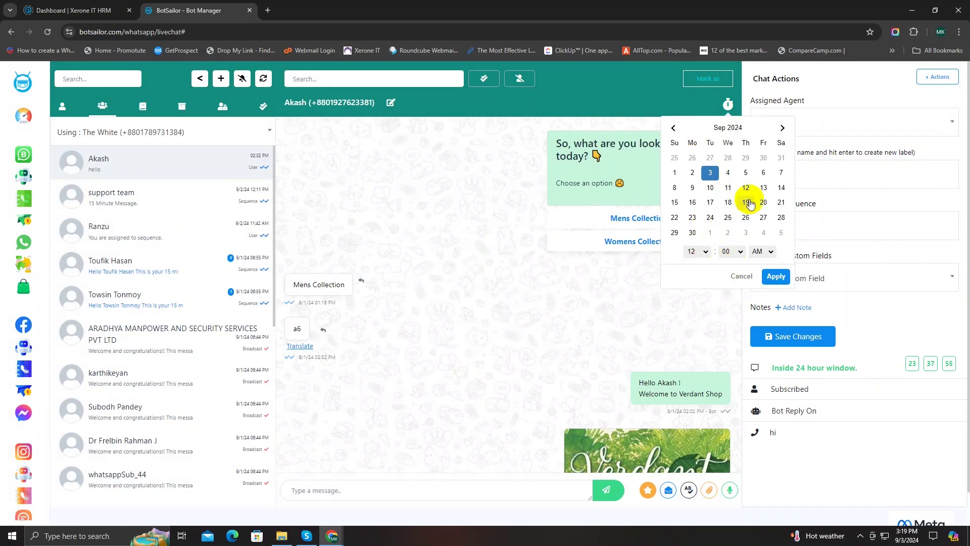
pyautogui.click(731, 175)
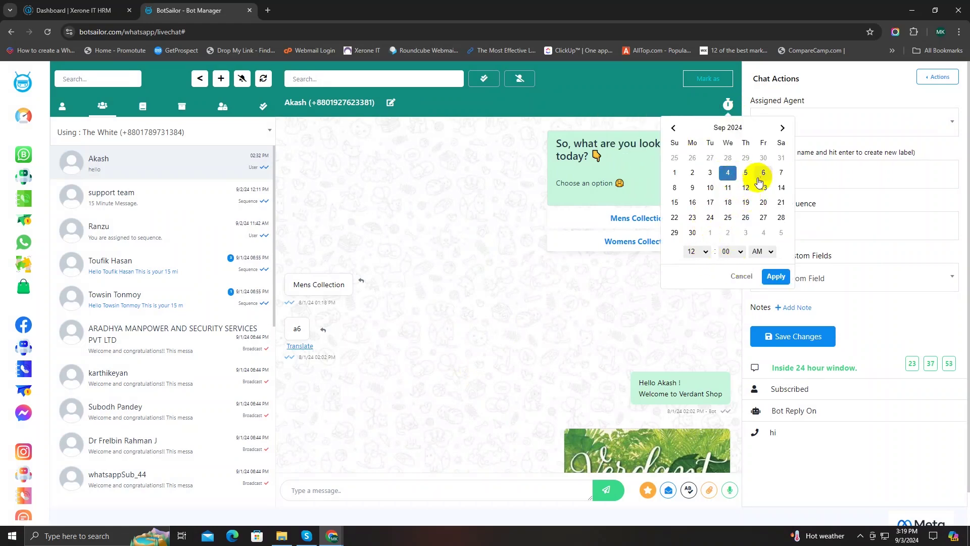
pyautogui.click(697, 251)
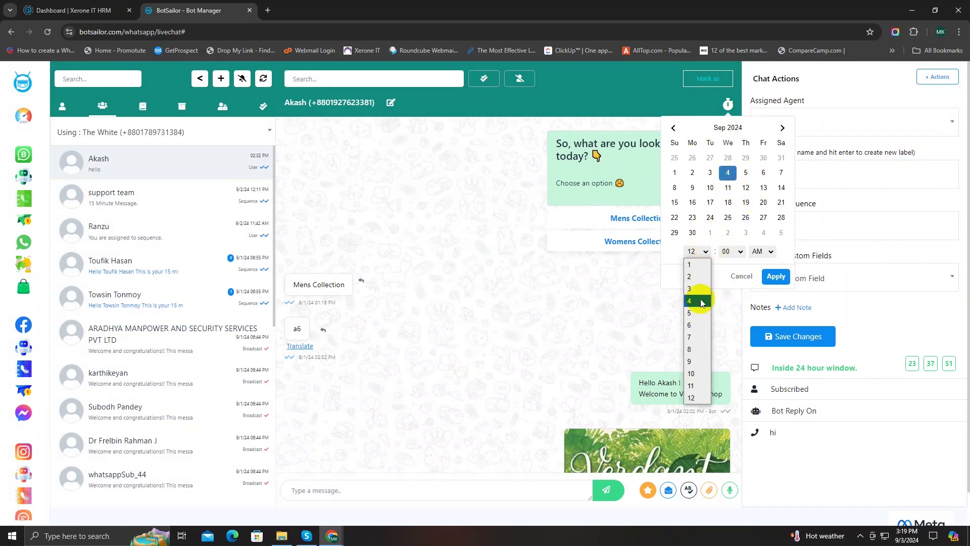
pyautogui.click(705, 251)
pyautogui.click(732, 251)
pyautogui.click(738, 250)
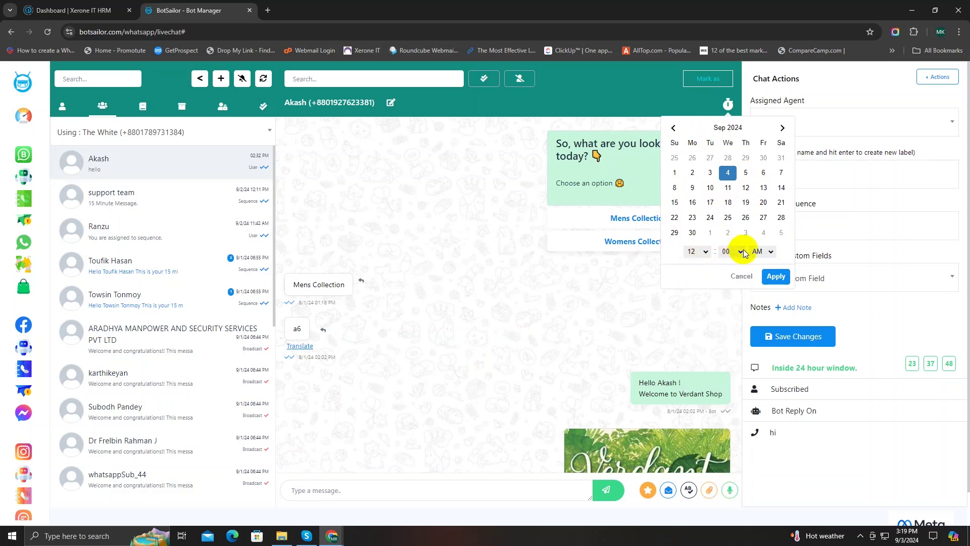
pyautogui.click(774, 276)
pyautogui.click(483, 360)
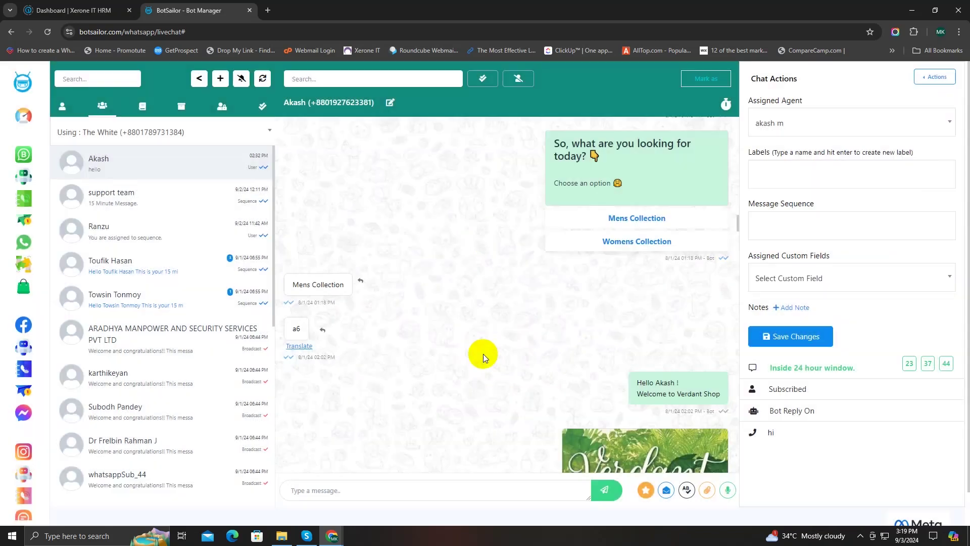
pyautogui.click(727, 105)
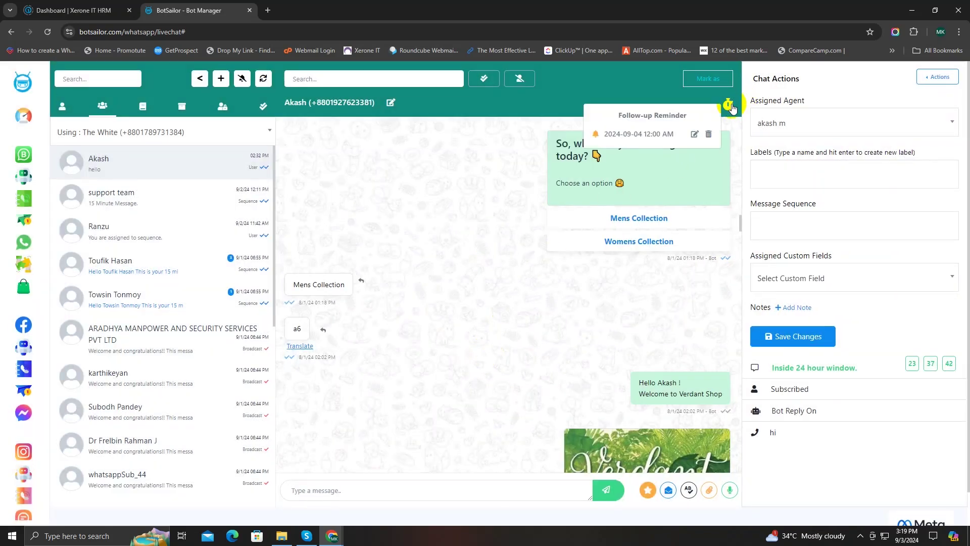
pyautogui.click(709, 135)
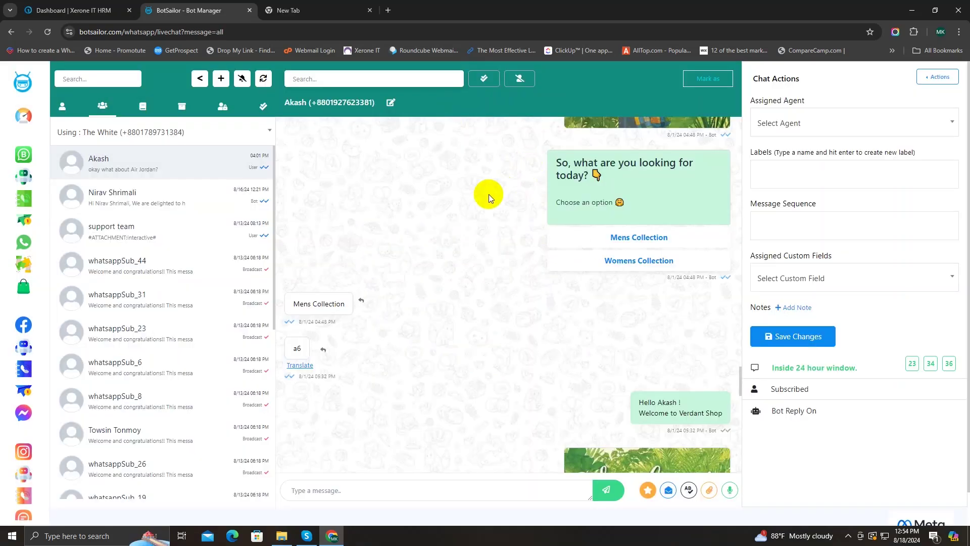
# Step: Translate the contact's a6 message from Bulgarian and quote it in a new reply
pyautogui.click(307, 370)
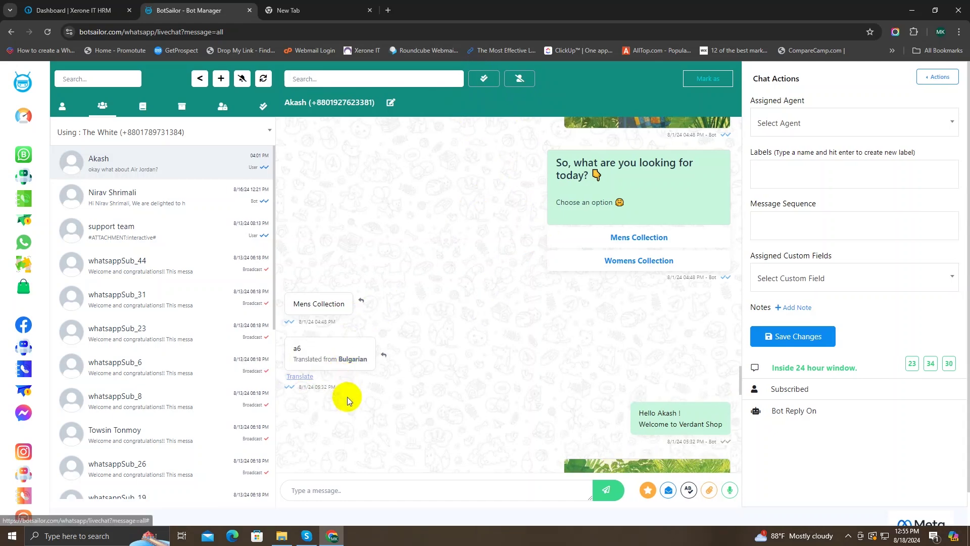
pyautogui.moveTo(338, 358); pyautogui.dragTo(370, 360)
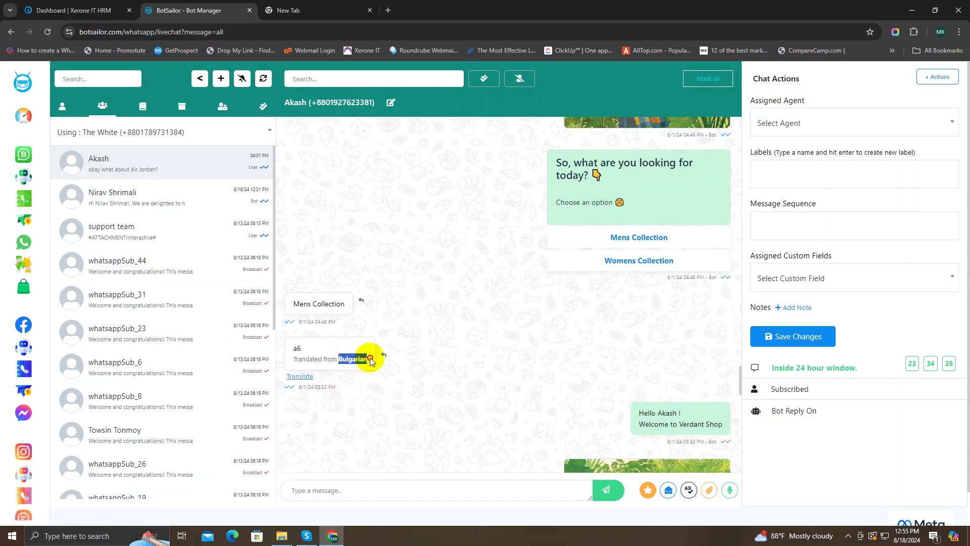
pyautogui.click(397, 369)
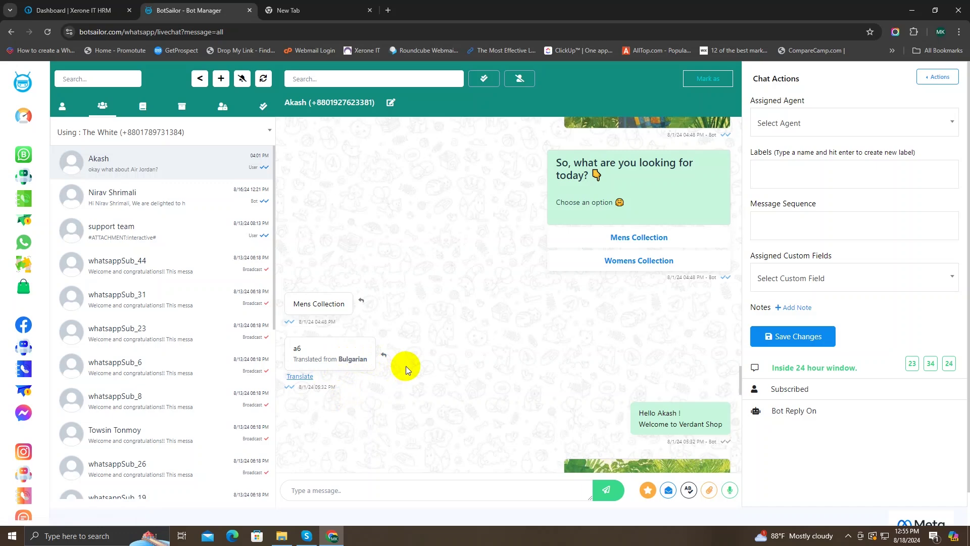
pyautogui.click(383, 356)
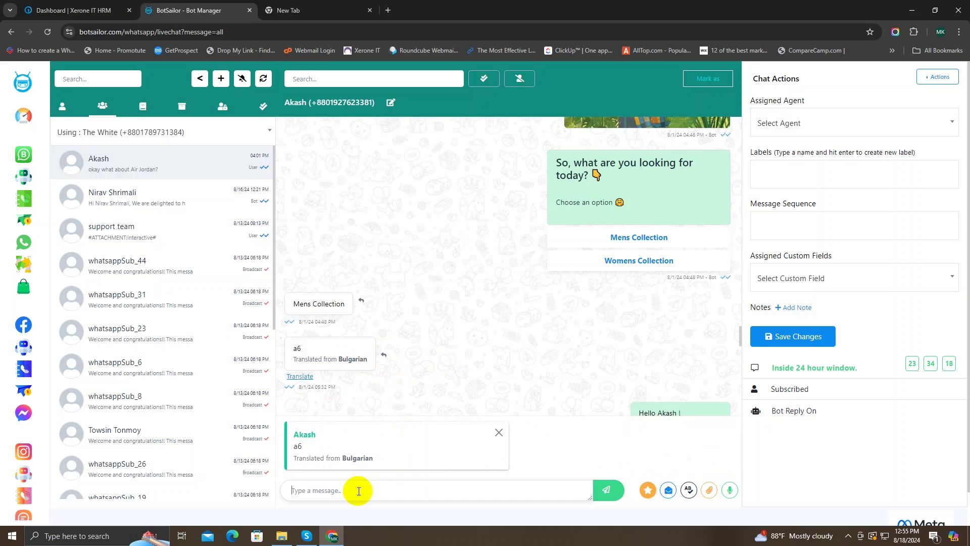
# Step: Send the quoted reply 'What do your mean by a6?' to the contact
pyautogui.write('What')
pyautogui.write(' do your')
pyautogui.write(' mea')
pyautogui.write('n by a6?')
pyautogui.press('Return')
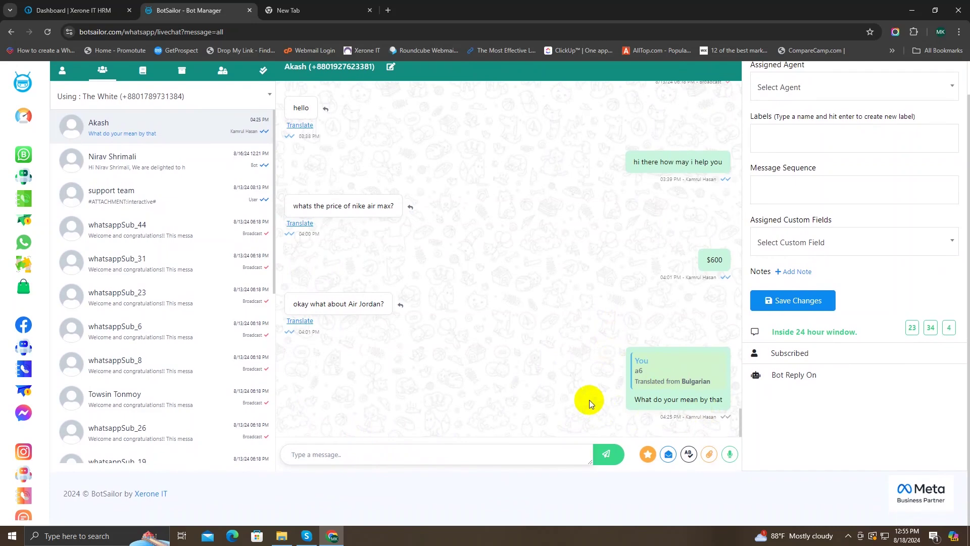
pyautogui.moveTo(691, 417); pyautogui.dragTo(723, 424)
pyautogui.click(721, 423)
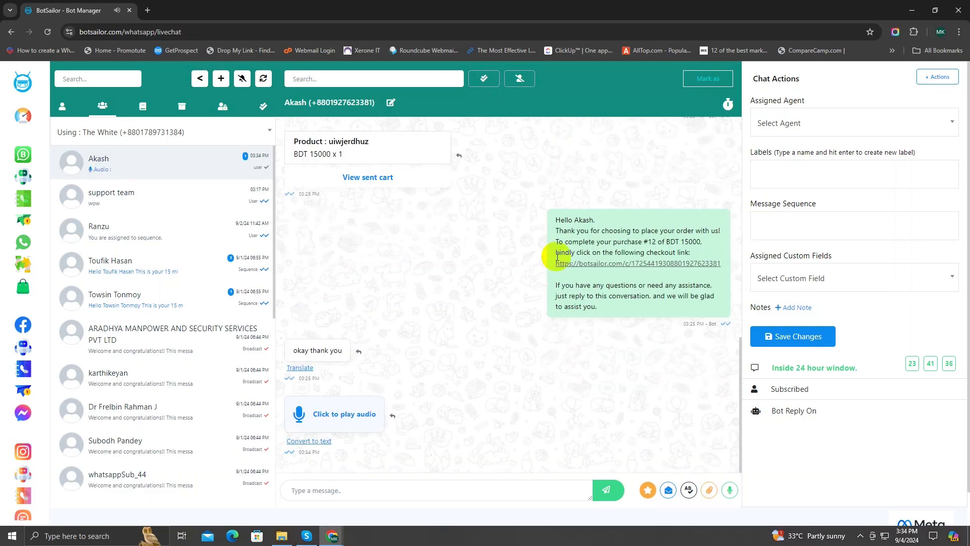
# Step: Convert the contact's audio message to the text 'Hello, is there anyone to chat?'
pyautogui.click(327, 444)
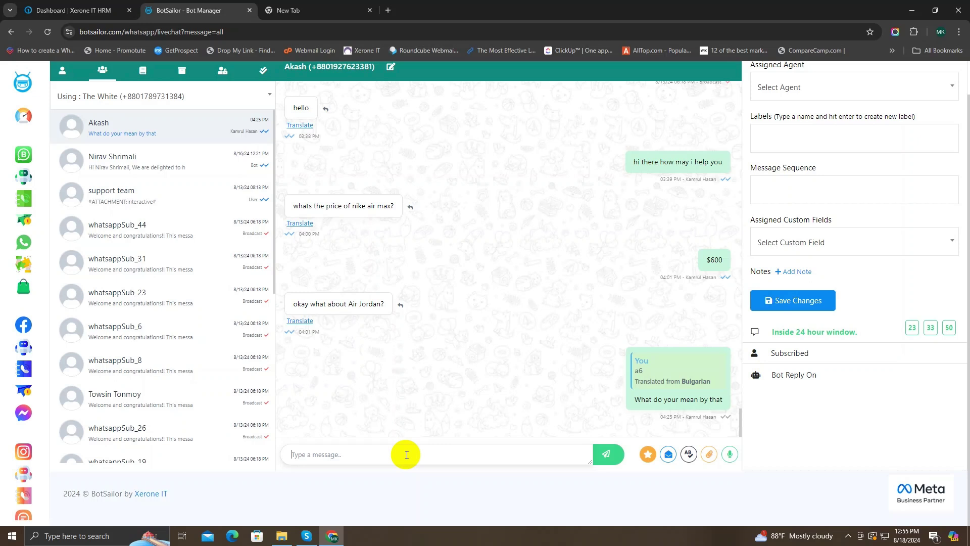
# Step: Have AI rewrite 'Can you plz expln' into 'Could you please clarify?' and send it
pyautogui.write('Can you plz expln')
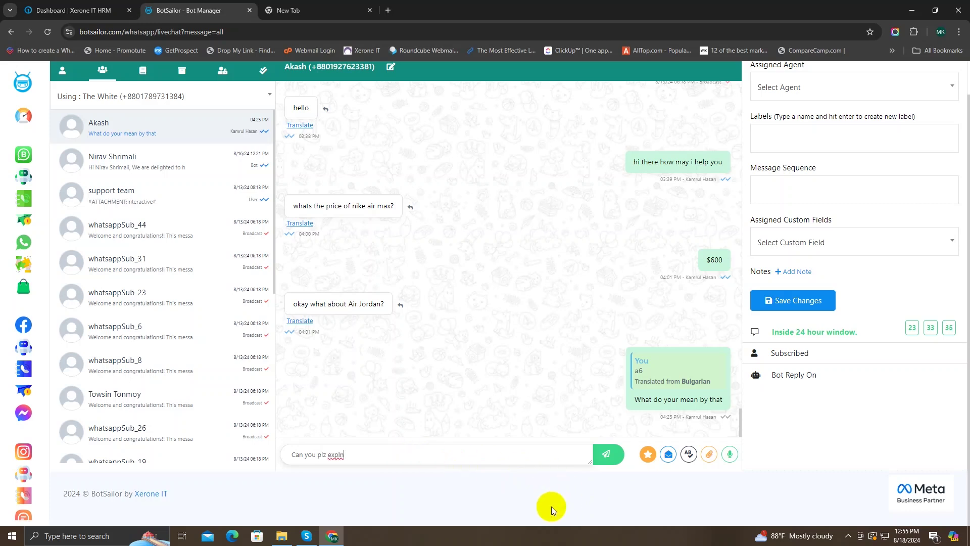
pyautogui.click(647, 454)
pyautogui.click(649, 455)
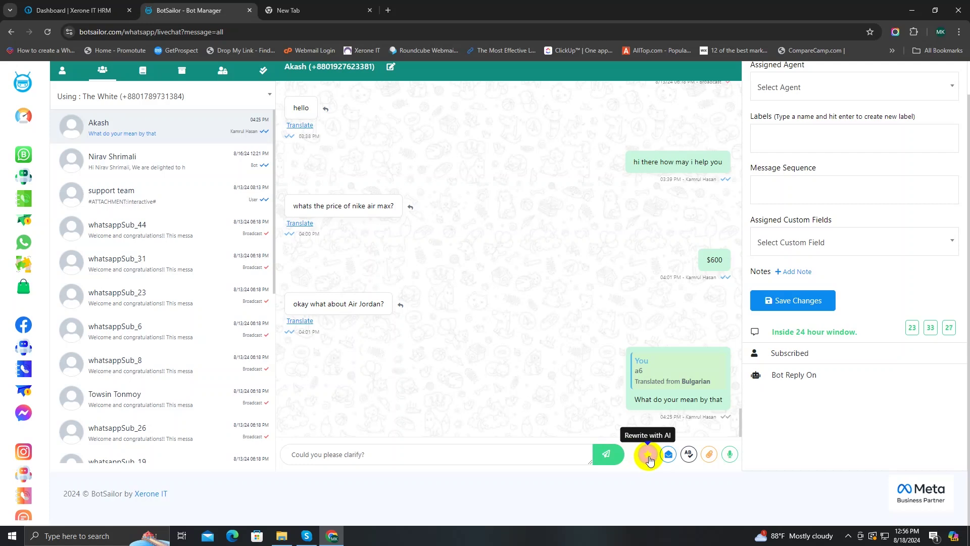
pyautogui.click(605, 453)
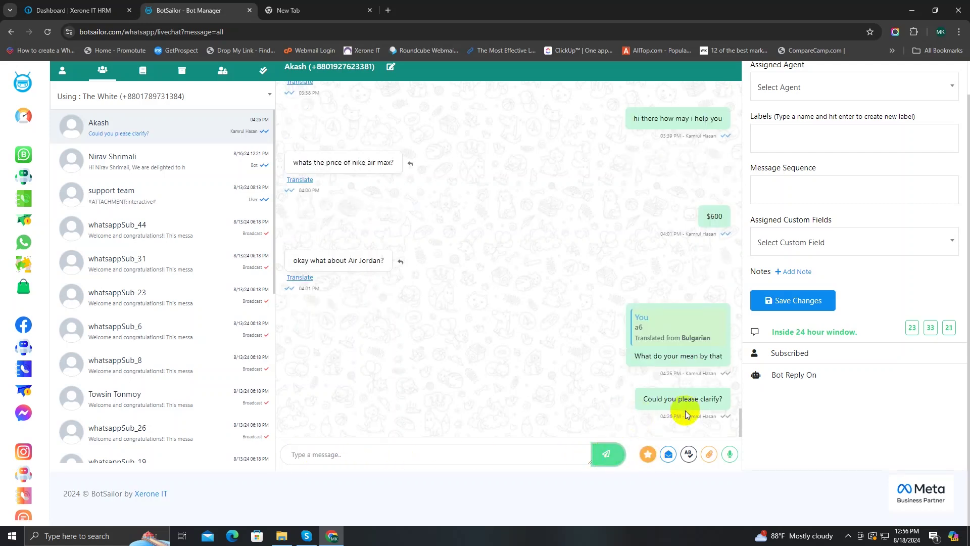
# Step: Search 'insuran' in the Send Flow panel and send the insurance bot flow to the chat
pyautogui.click(674, 457)
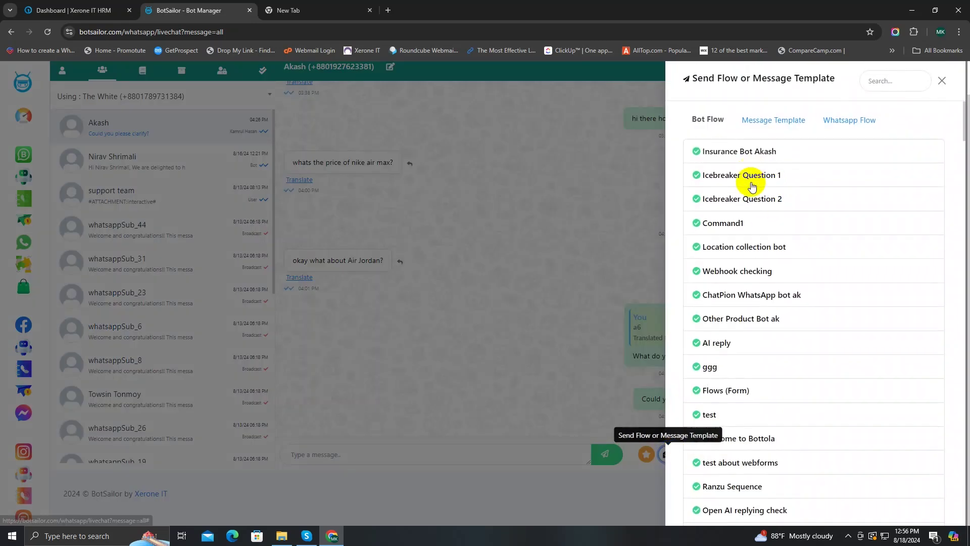
pyautogui.scroll(-7, 748, 238)
pyautogui.scroll(8, 754, 241)
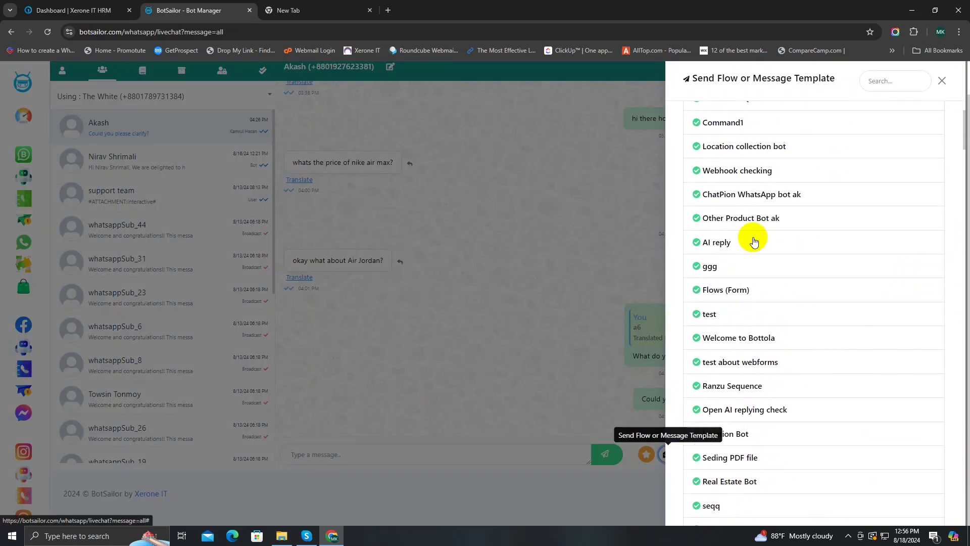
pyautogui.click(784, 126)
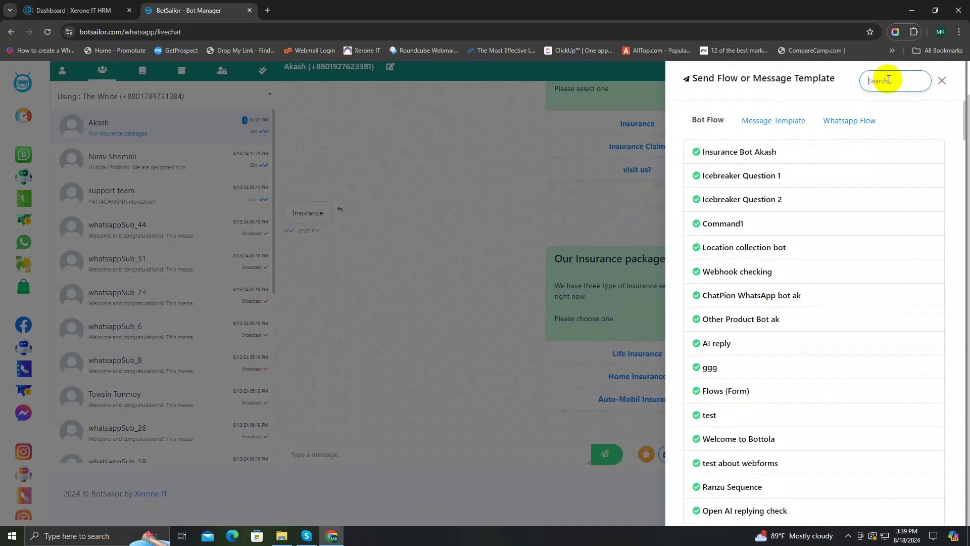
pyautogui.write('insuran')
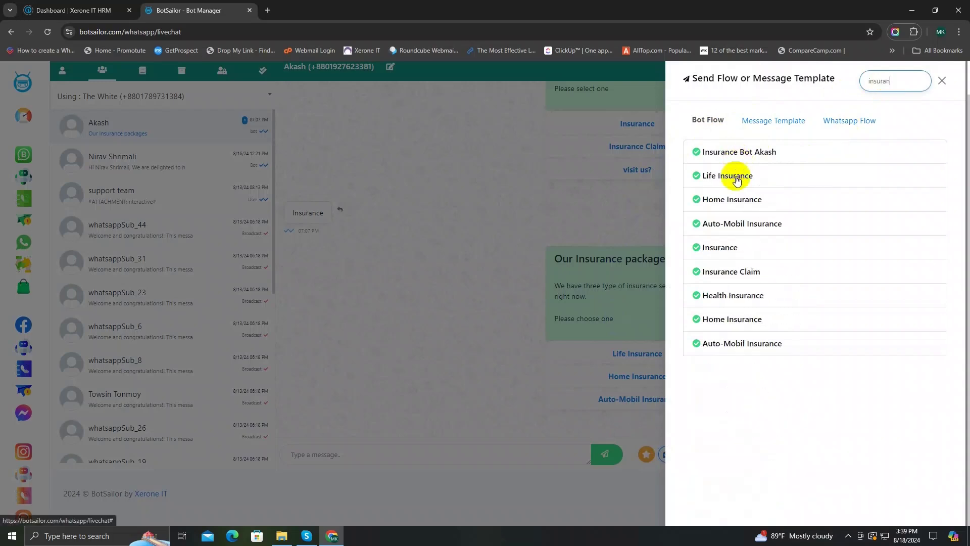
pyautogui.click(737, 152)
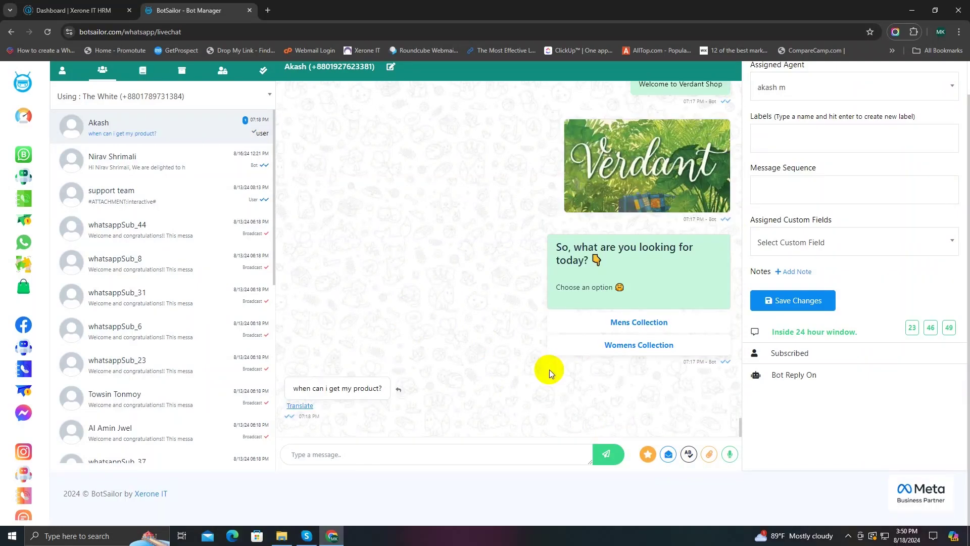
# Step: Start a new canned response named 'Agent assign message'
pyautogui.click(689, 455)
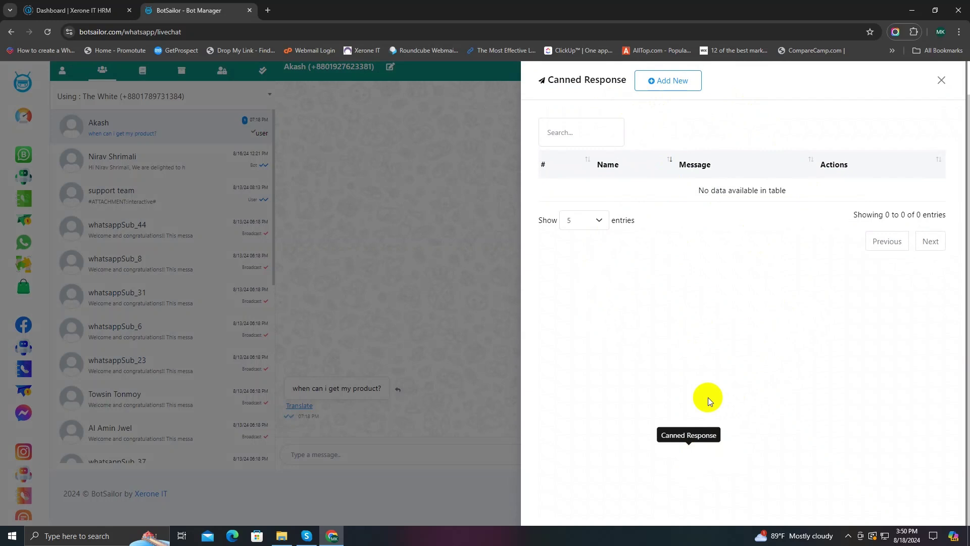
pyautogui.click(677, 82)
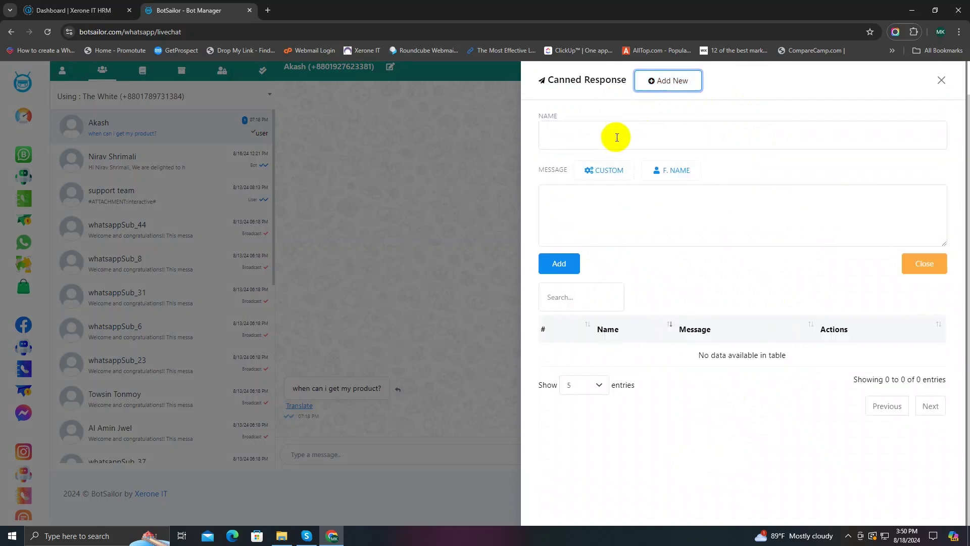
pyautogui.click(601, 141)
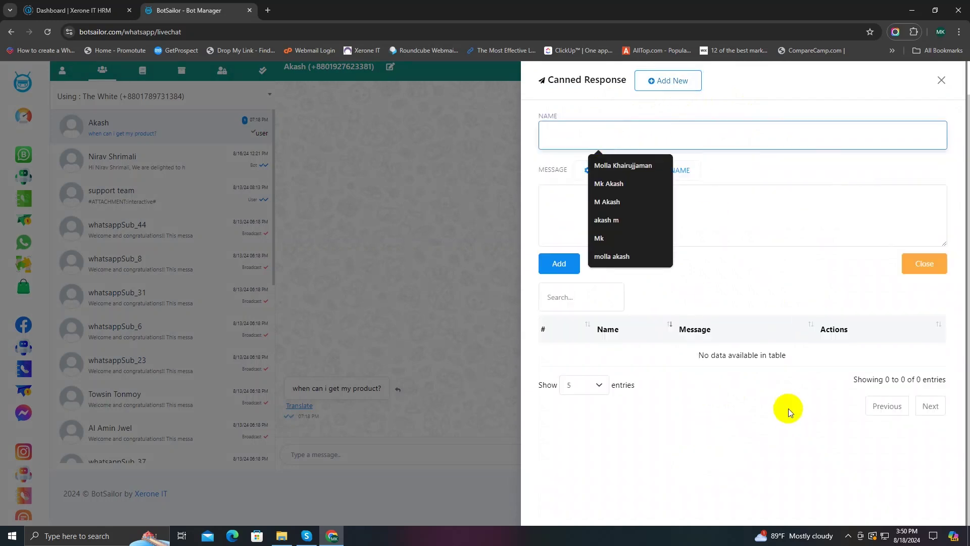
pyautogui.click(774, 172)
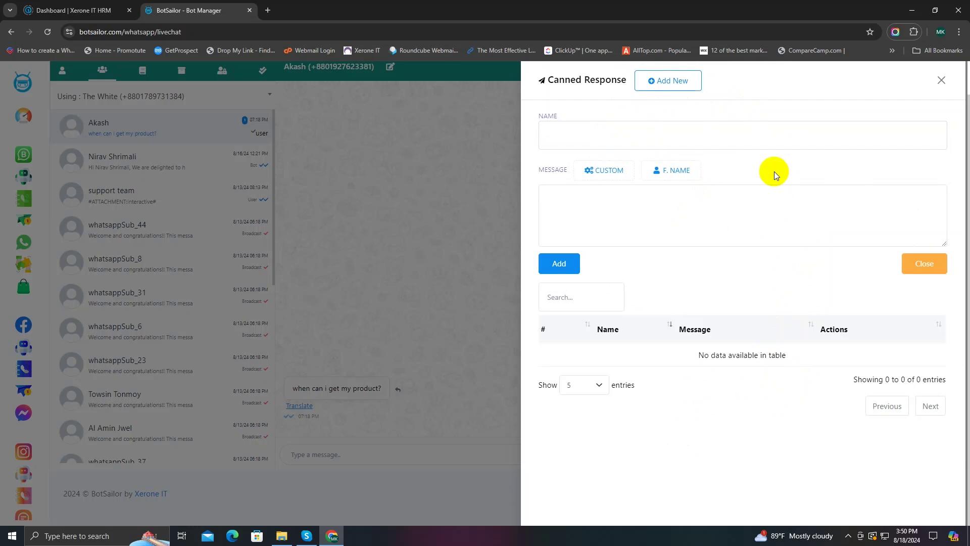
pyautogui.click(602, 135)
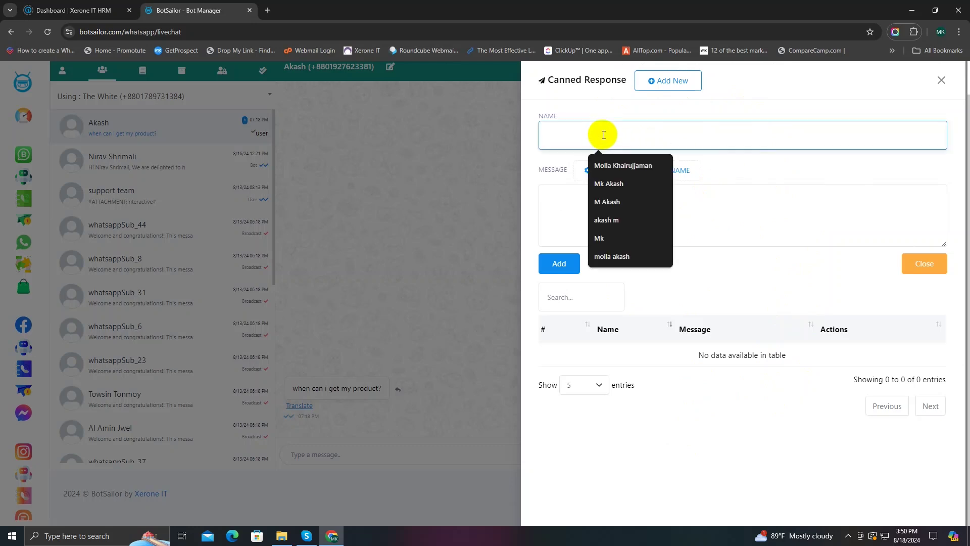
pyautogui.write('Agent')
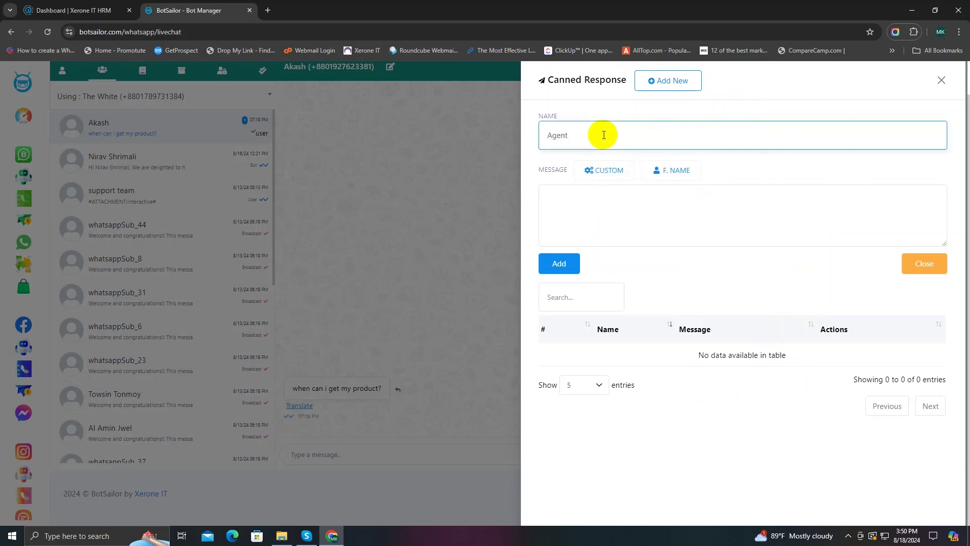
pyautogui.write(' assign message')
# Step: Write 'Hello #LEAD_USER_FIRST_NAME#, Our agent will contact you soon!' and save the response
pyautogui.click(565, 196)
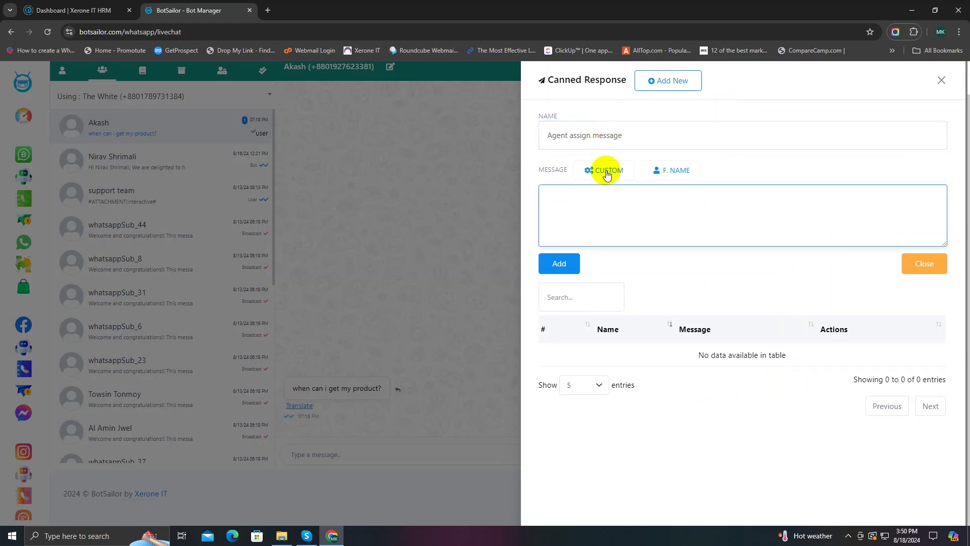
pyautogui.write('Hello')
pyautogui.click(674, 172)
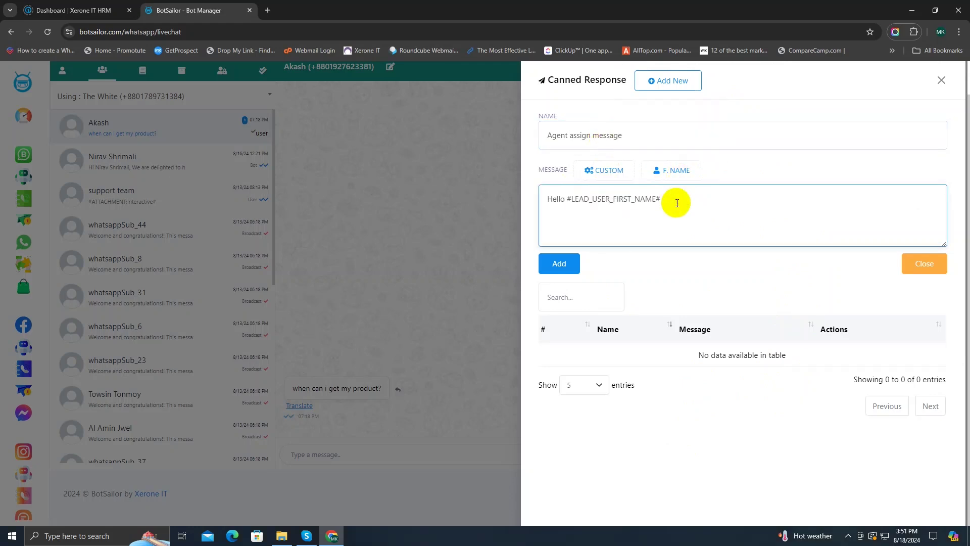
pyautogui.write(', Our agent will contact you soon!')
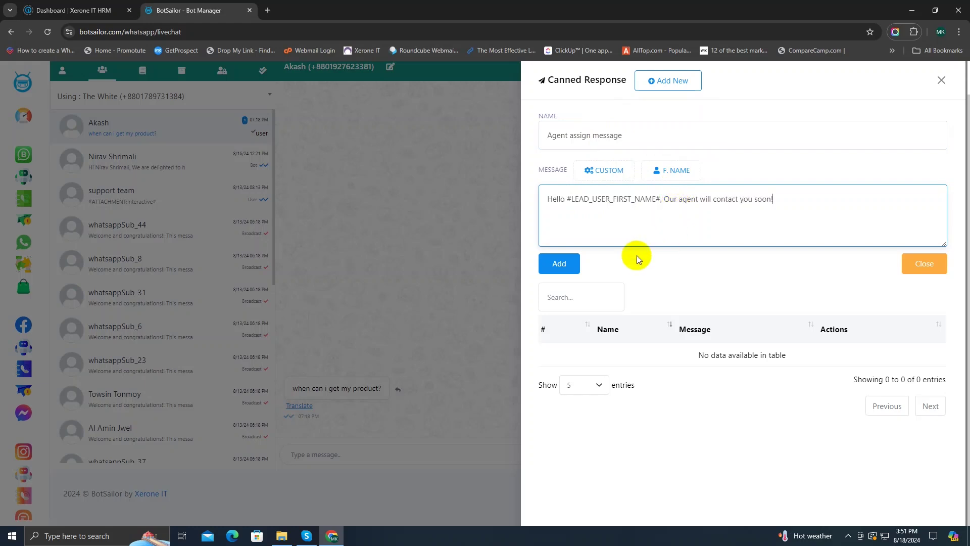
pyautogui.click(560, 265)
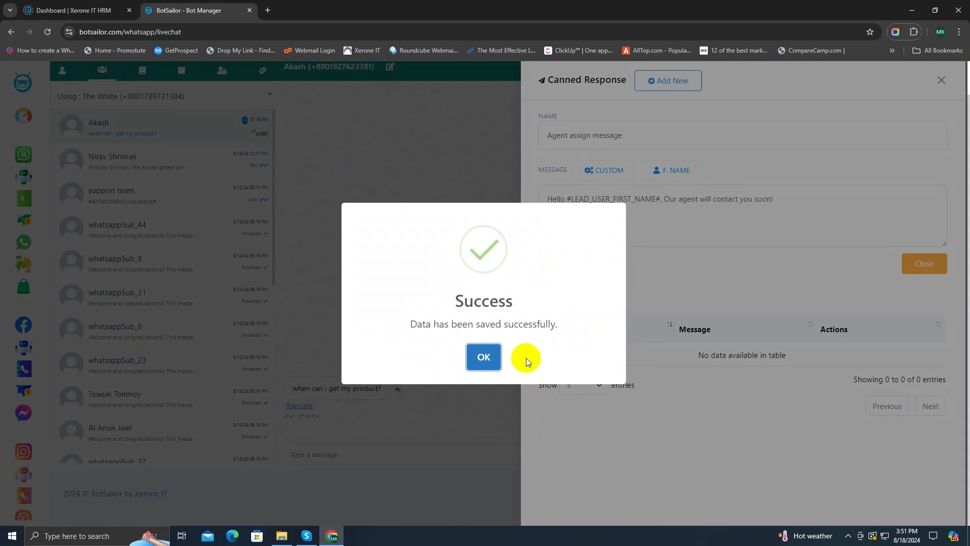
pyautogui.click(486, 358)
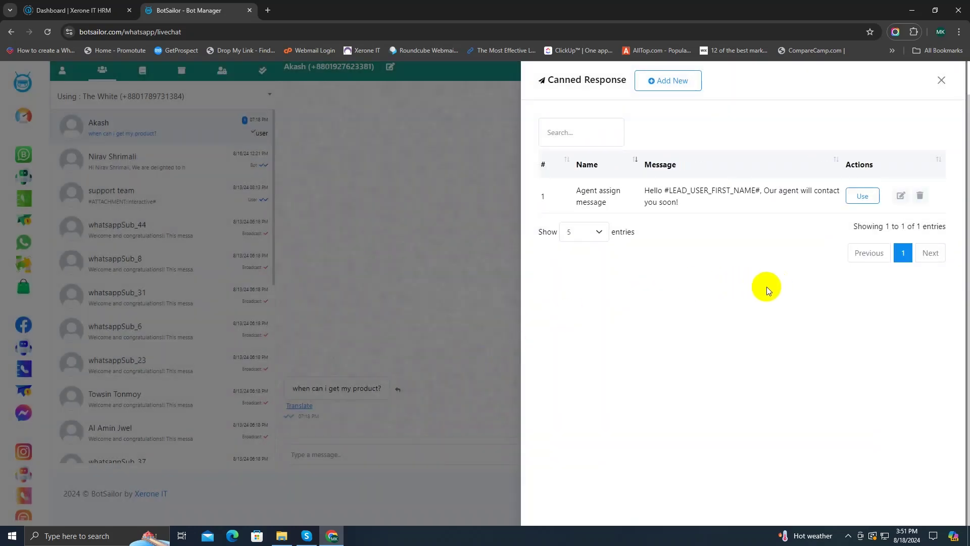
# Step: Send the Agent assign message greeting, then check its edit form and search canned responses for 'Agen'
pyautogui.click(862, 196)
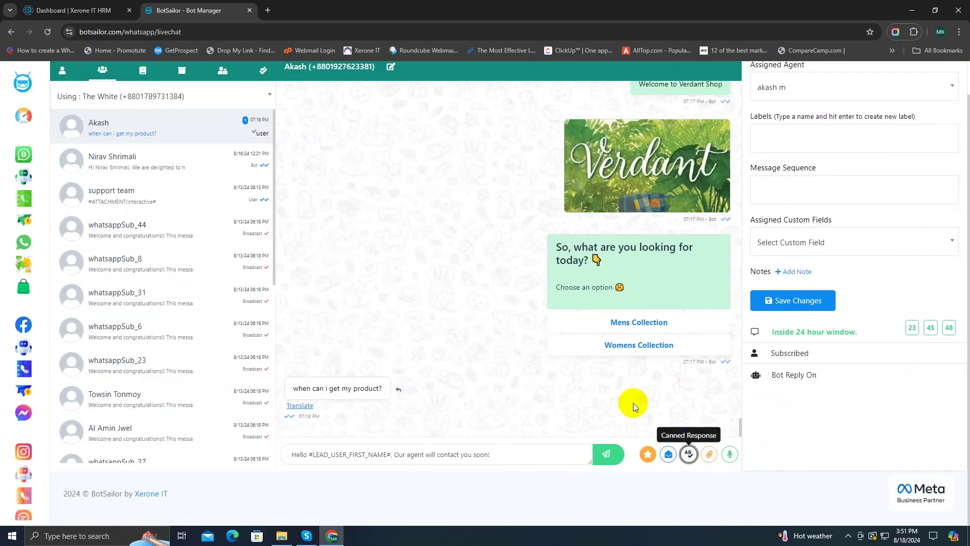
pyautogui.click(610, 452)
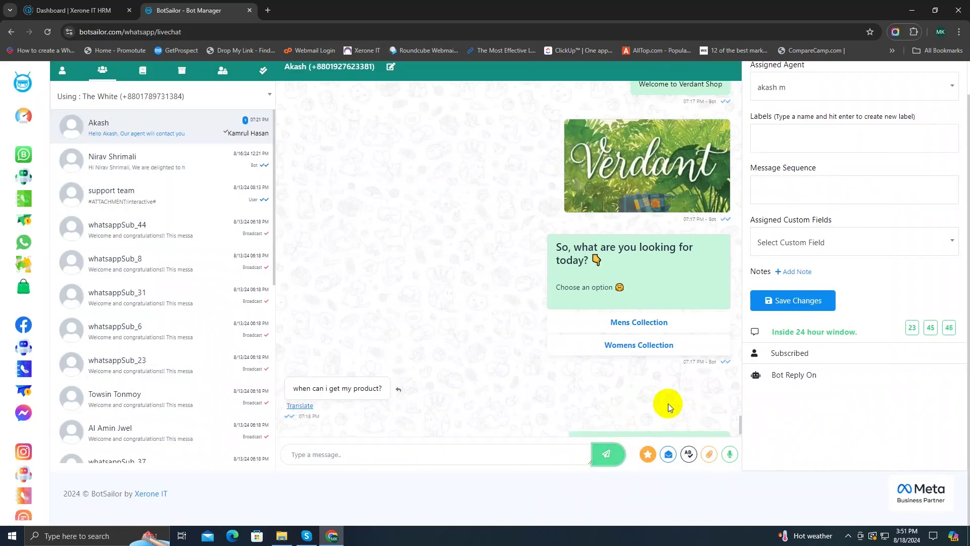
pyautogui.click(688, 453)
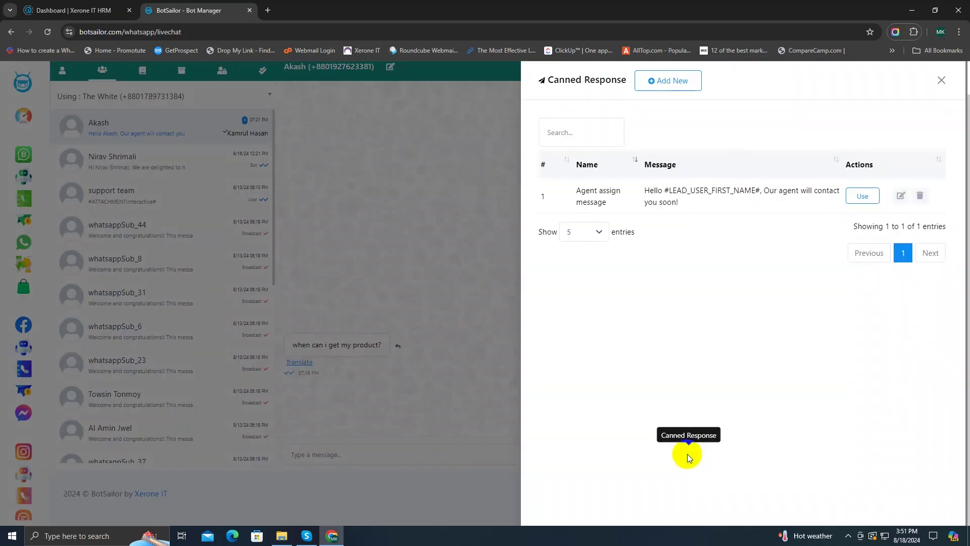
pyautogui.click(902, 199)
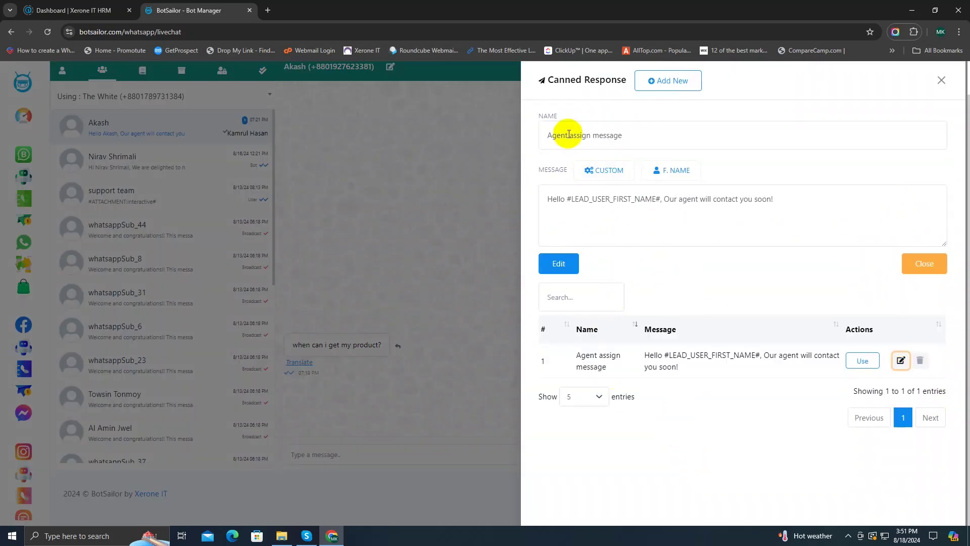
pyautogui.click(920, 263)
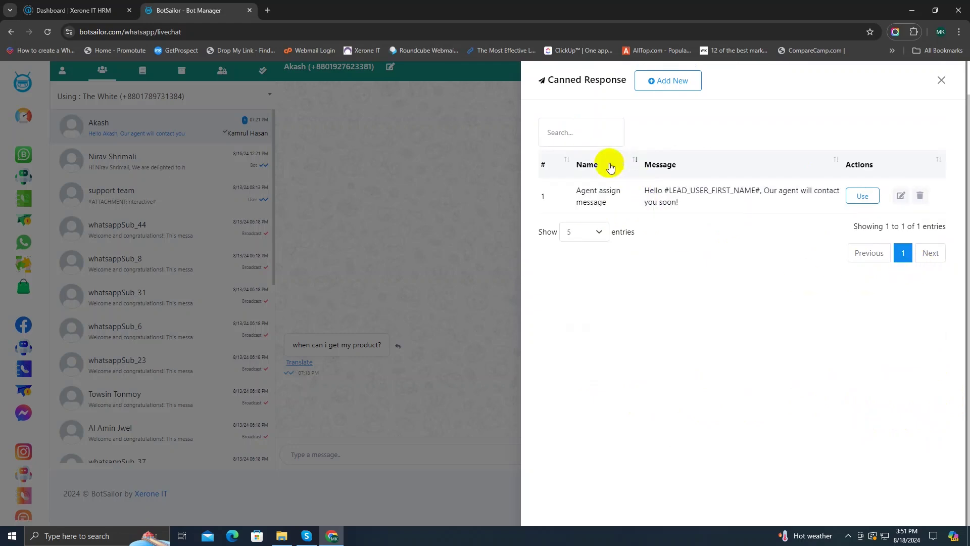
pyautogui.write('Agen')
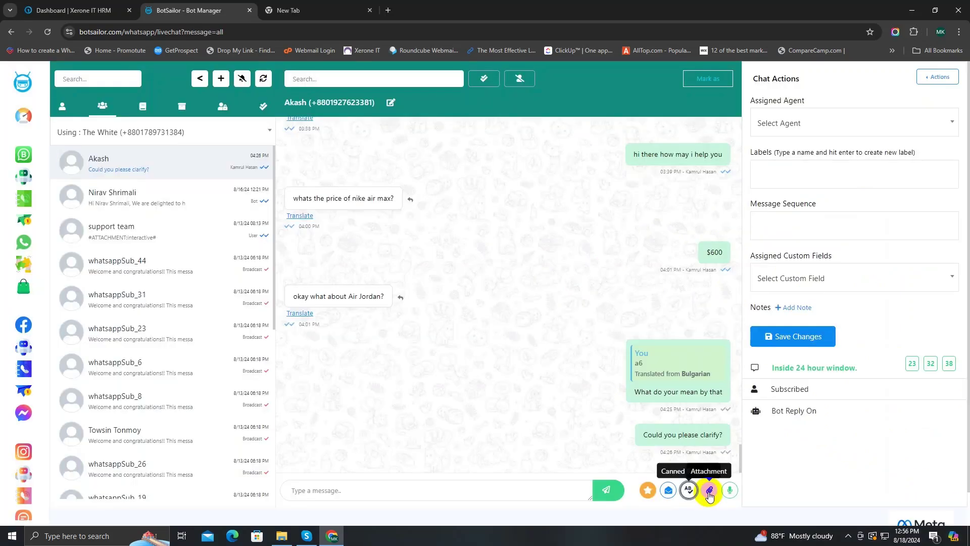
pyautogui.click(709, 491)
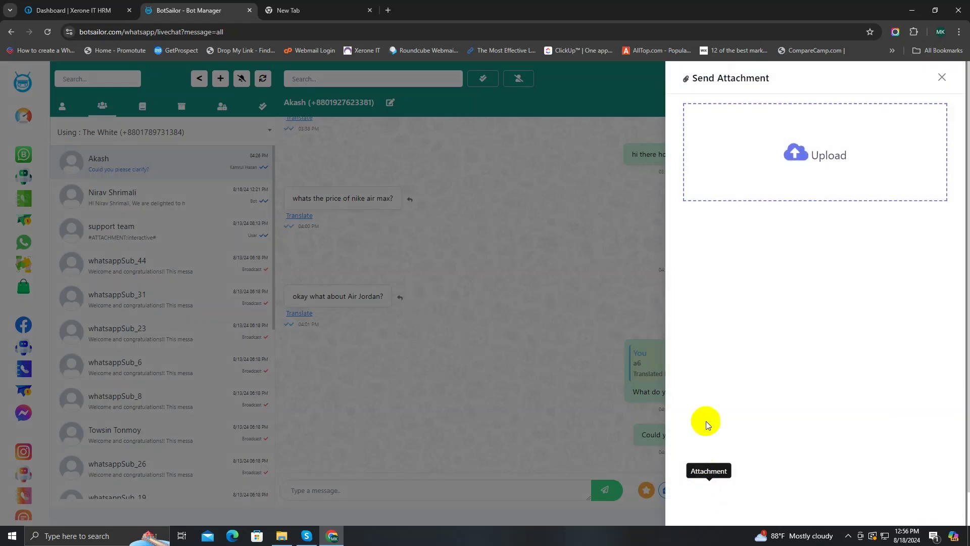
pyautogui.click(796, 151)
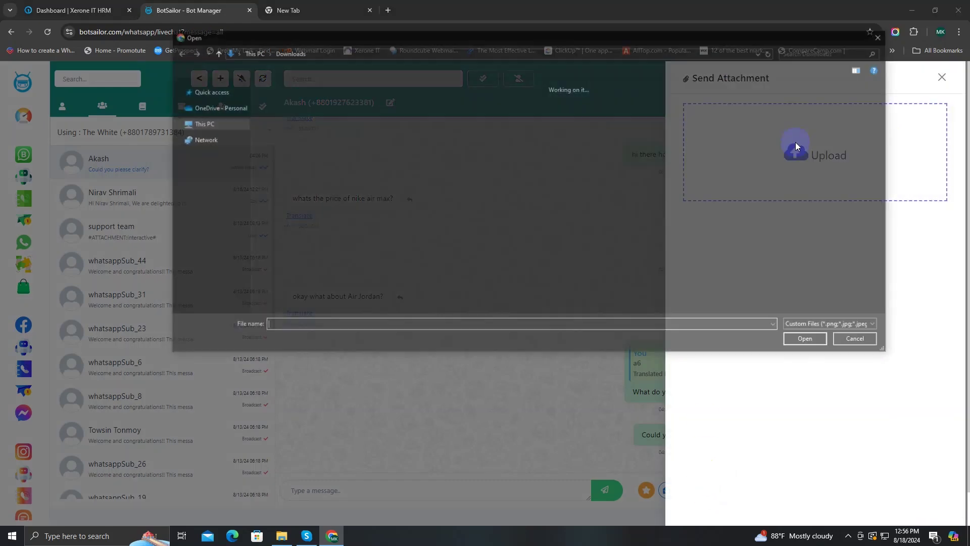
pyautogui.click(884, 36)
pyautogui.click(941, 78)
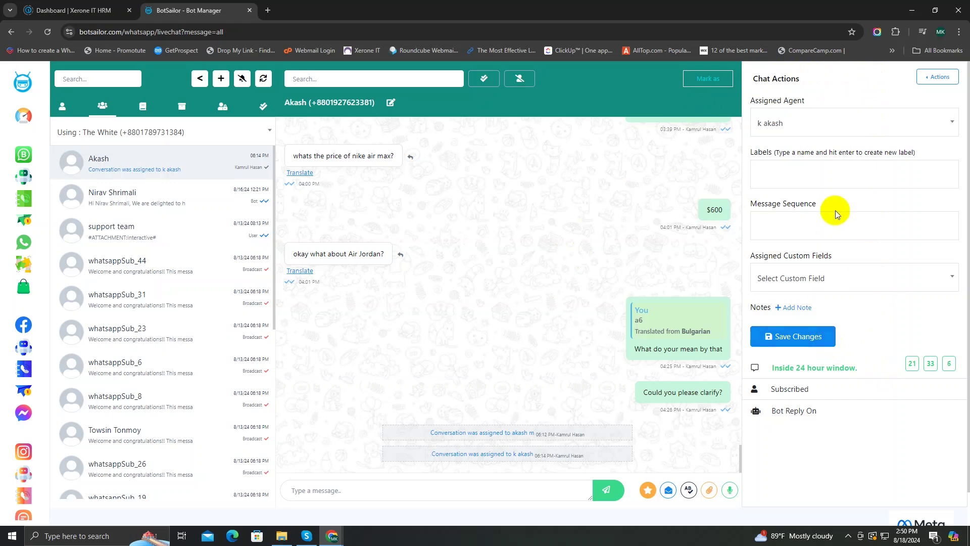
# Step: Change the conversation's Assigned Agent to the other agent and save the change
pyautogui.click(938, 81)
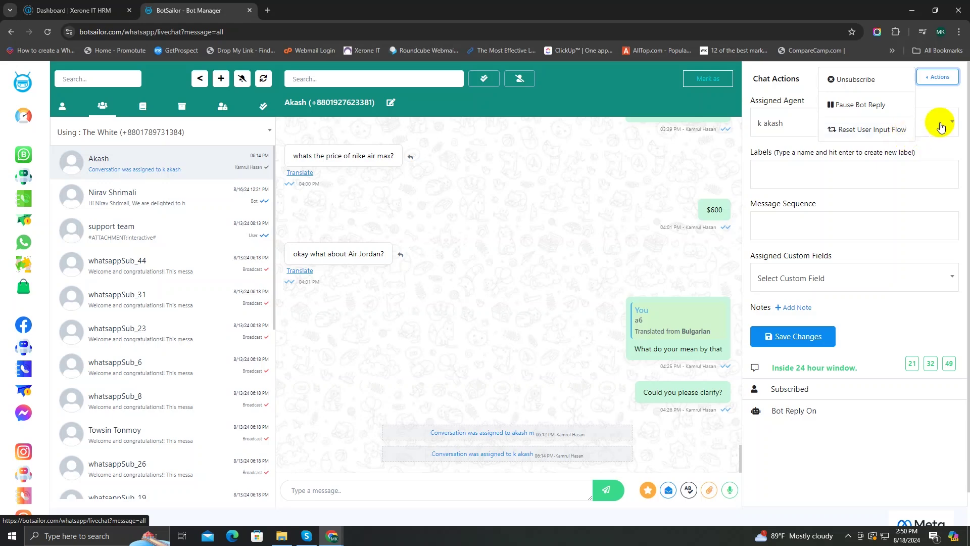
pyautogui.click(941, 78)
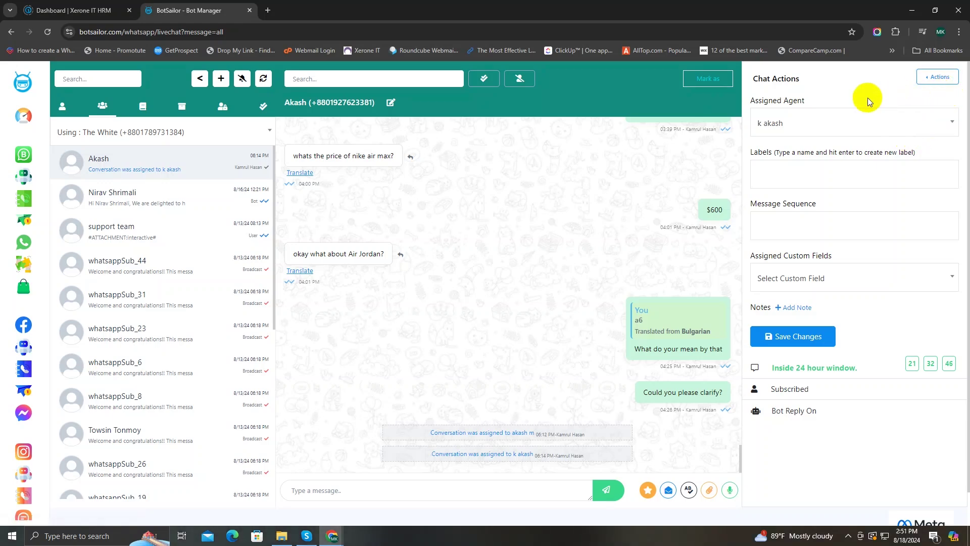
pyautogui.click(888, 123)
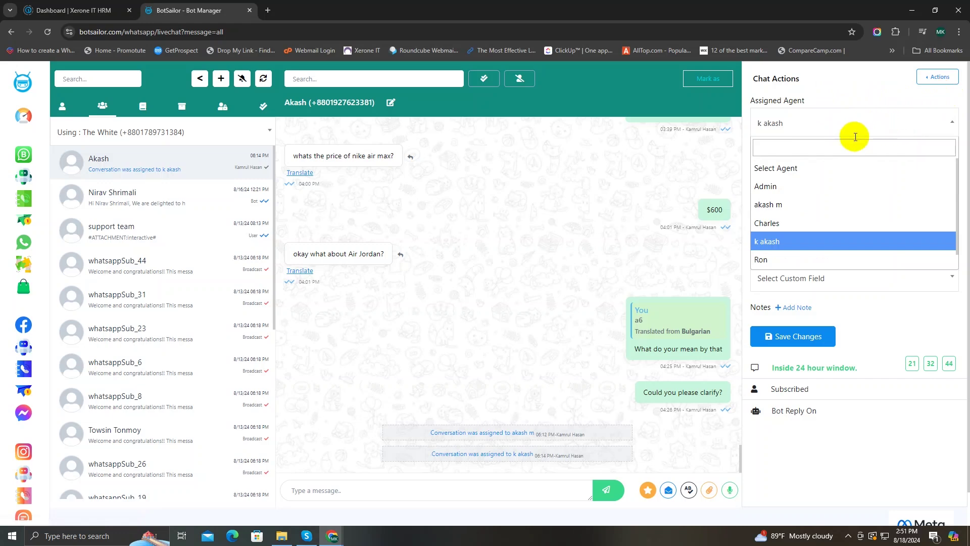
pyautogui.click(821, 207)
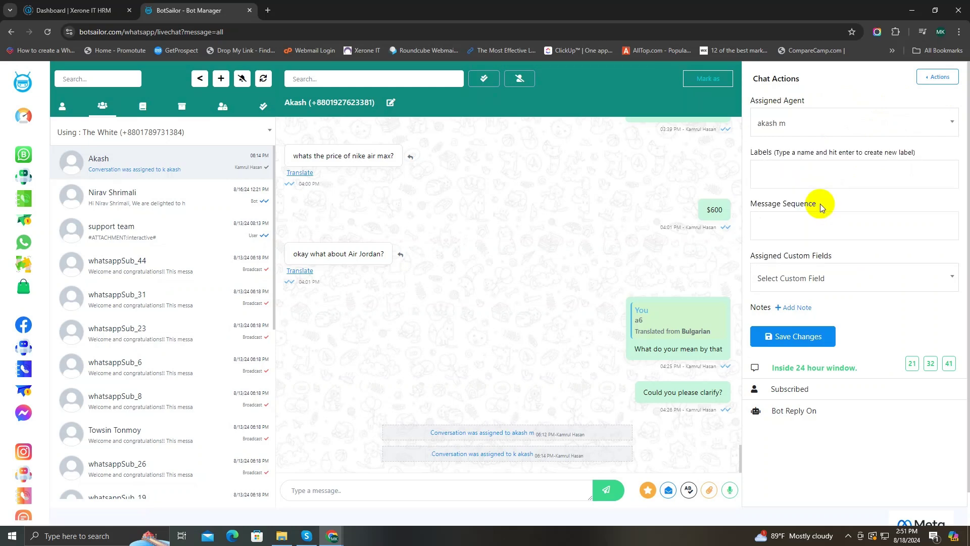
pyautogui.click(804, 337)
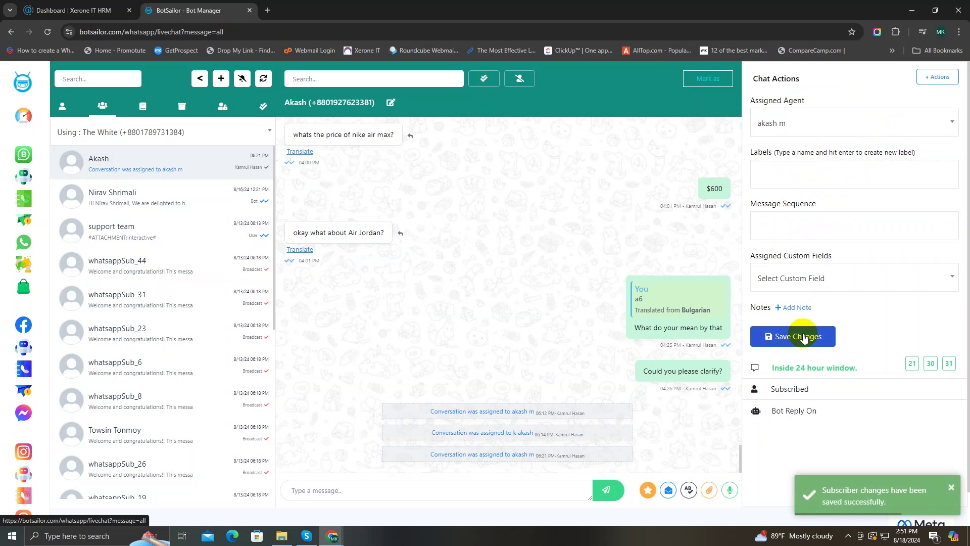
pyautogui.click(21, 119)
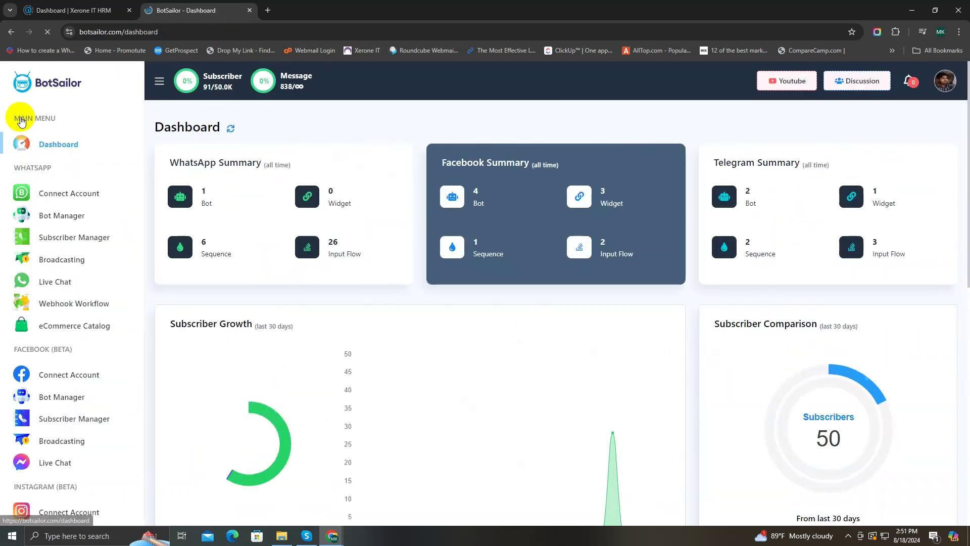
# Step: Log out and sign in with the agent account's saved login
pyautogui.click(938, 83)
pyautogui.click(901, 283)
pyautogui.click(472, 251)
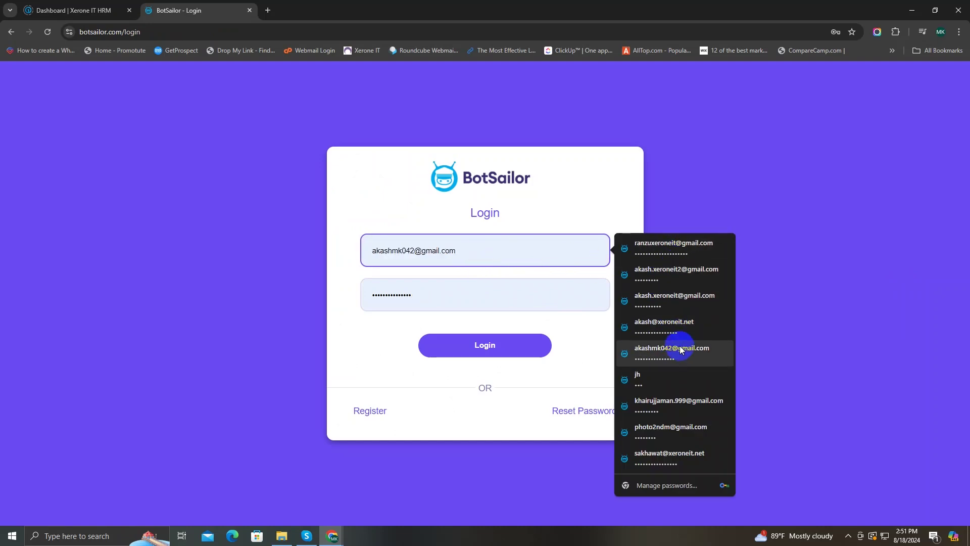
pyautogui.click(676, 274)
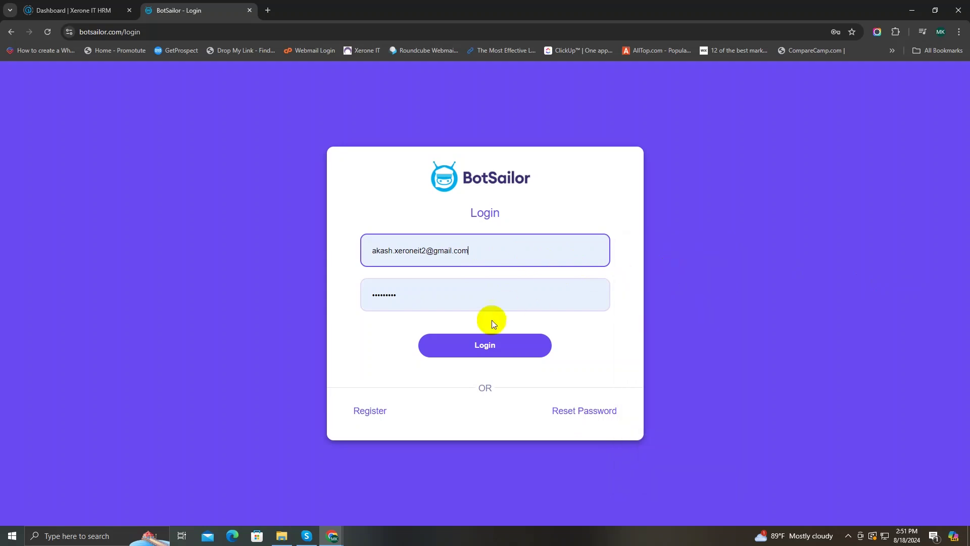
pyautogui.click(484, 342)
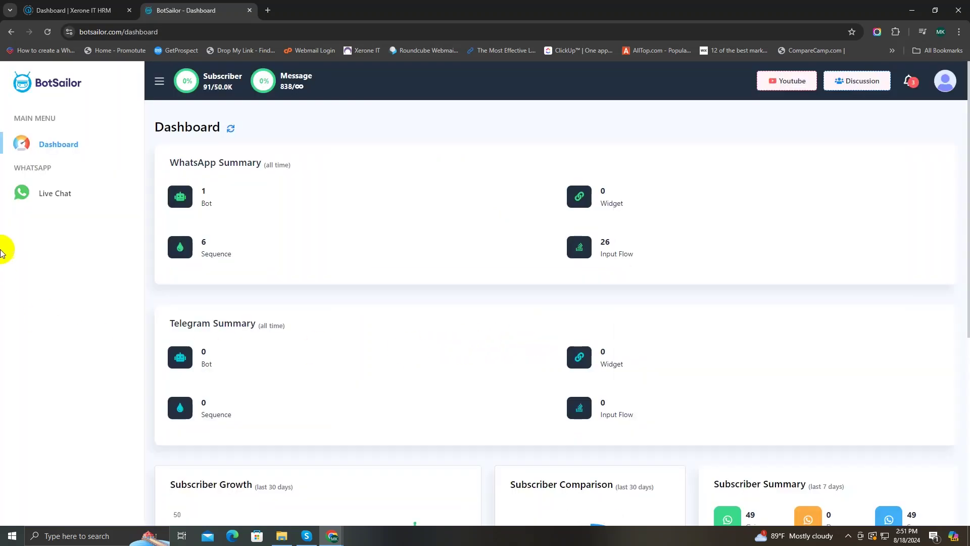
# Step: Open the agent's WhatsApp live chat and view its assigned conversation
pyautogui.click(49, 194)
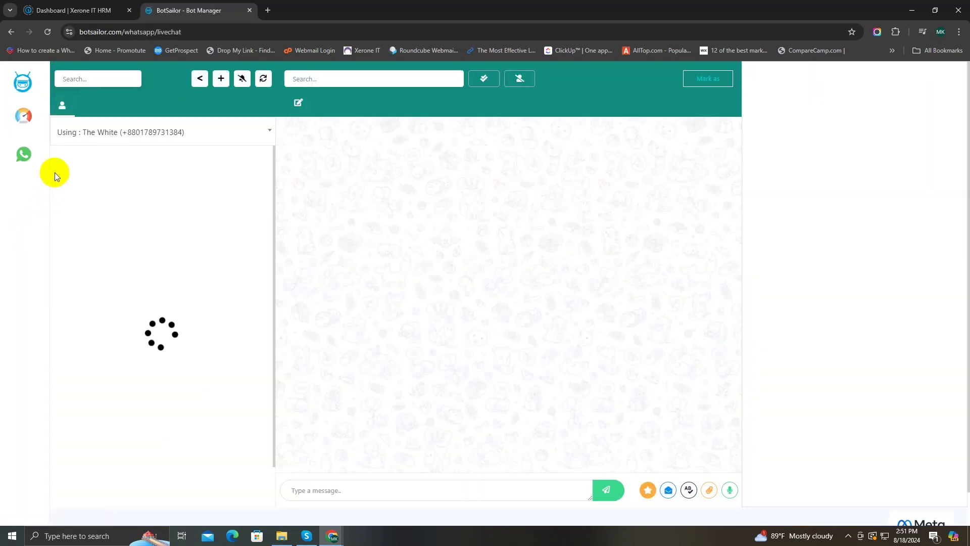
pyautogui.click(108, 164)
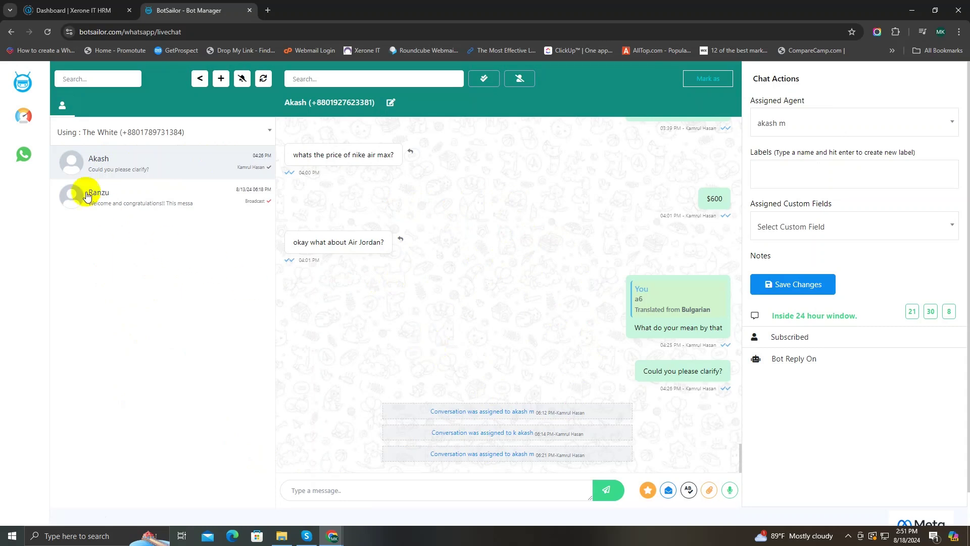
pyautogui.click(22, 116)
# Step: Log out of the agent account, sign in with the main account's saved login, and open WhatsApp Live Chat
pyautogui.click(946, 86)
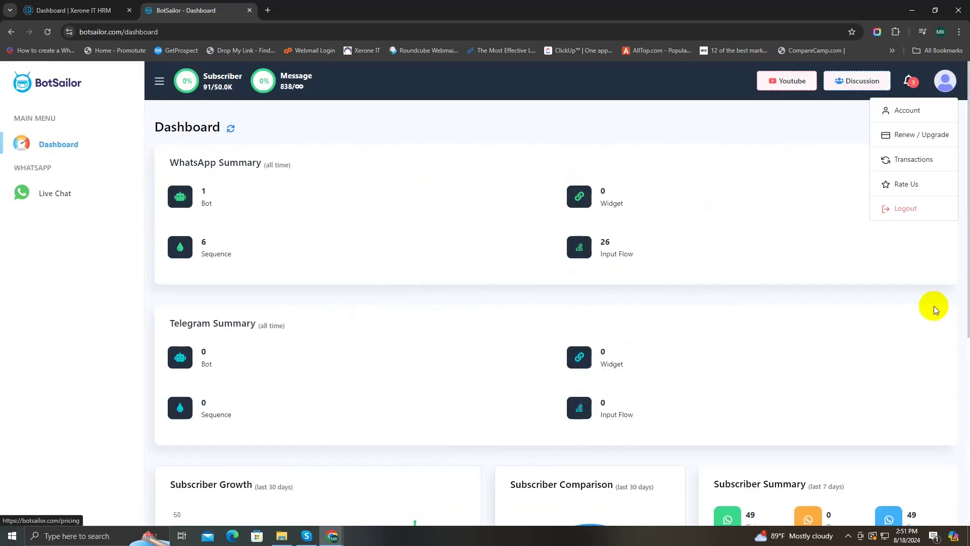
pyautogui.click(904, 210)
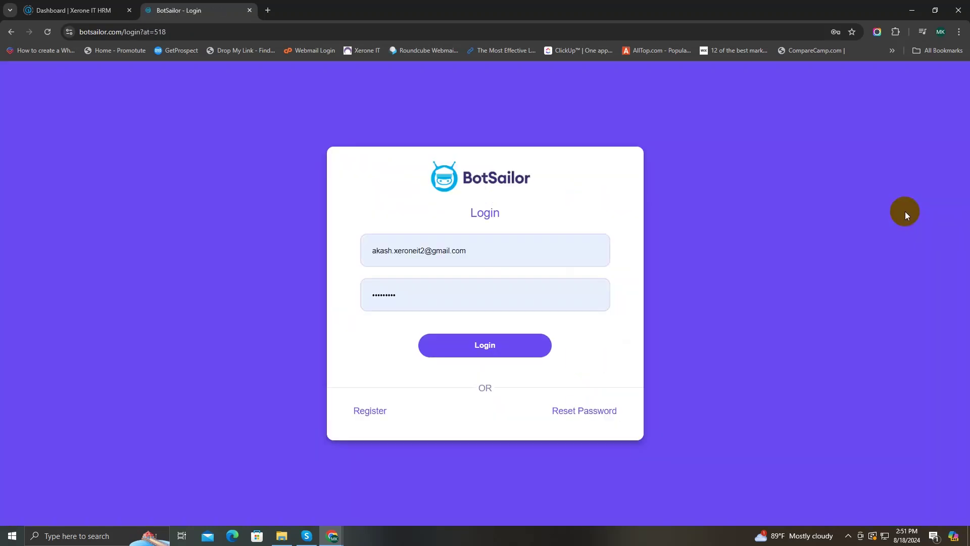
pyautogui.click(487, 251)
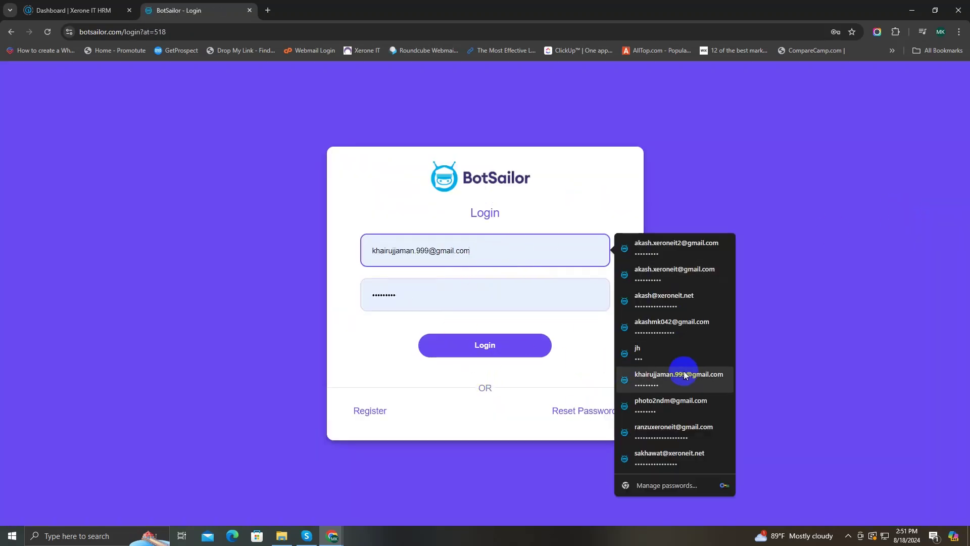
pyautogui.click(676, 431)
pyautogui.click(498, 344)
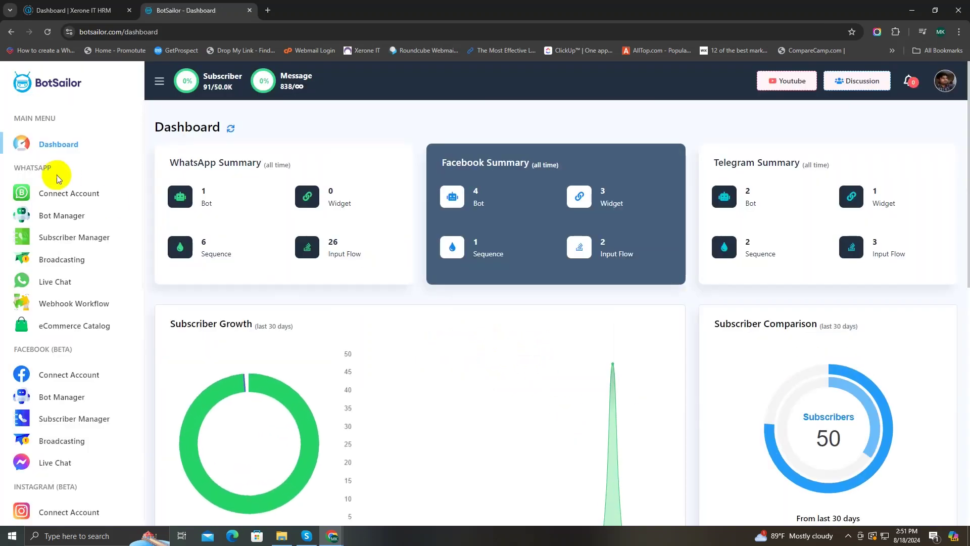
pyautogui.click(53, 281)
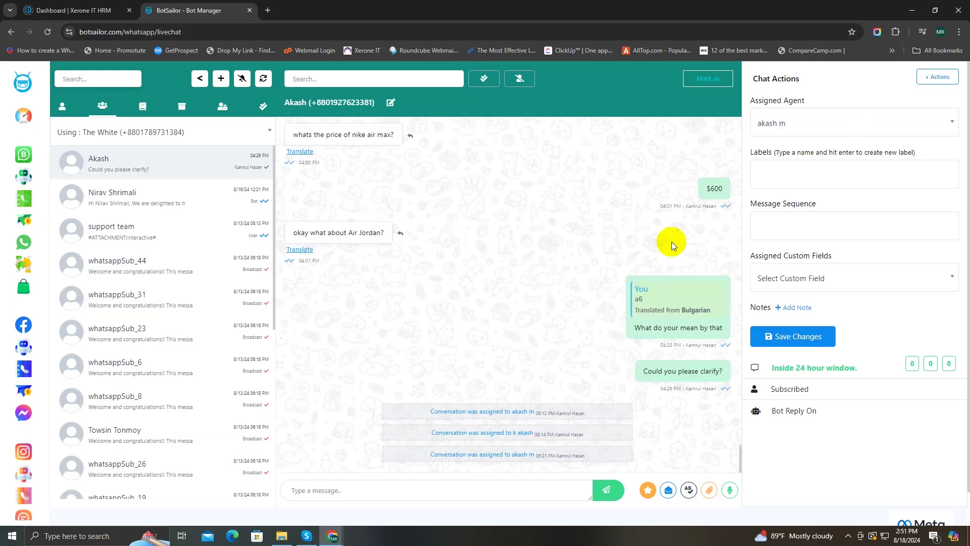
# Step: Browse the available labels and message sequences, closing each list without choosing anything
pyautogui.click(818, 166)
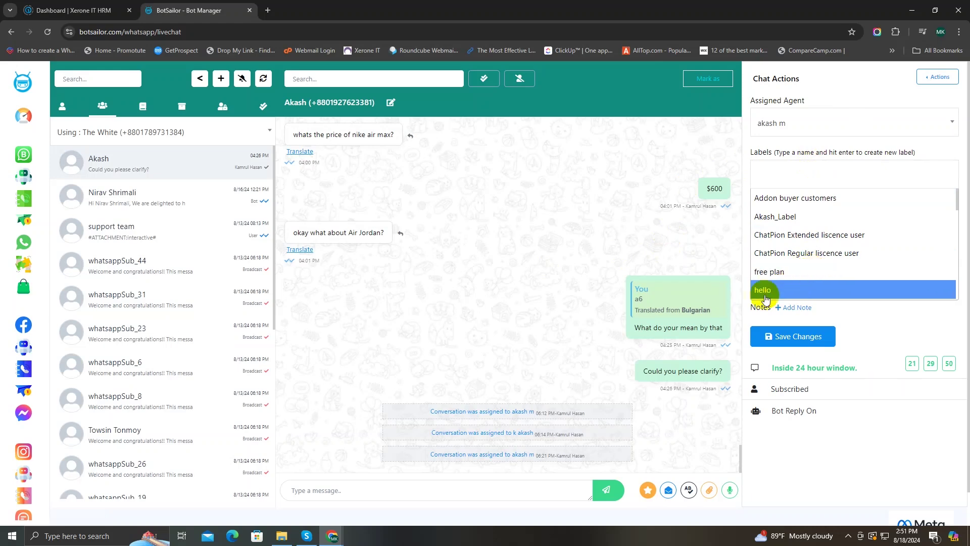
pyautogui.click(792, 169)
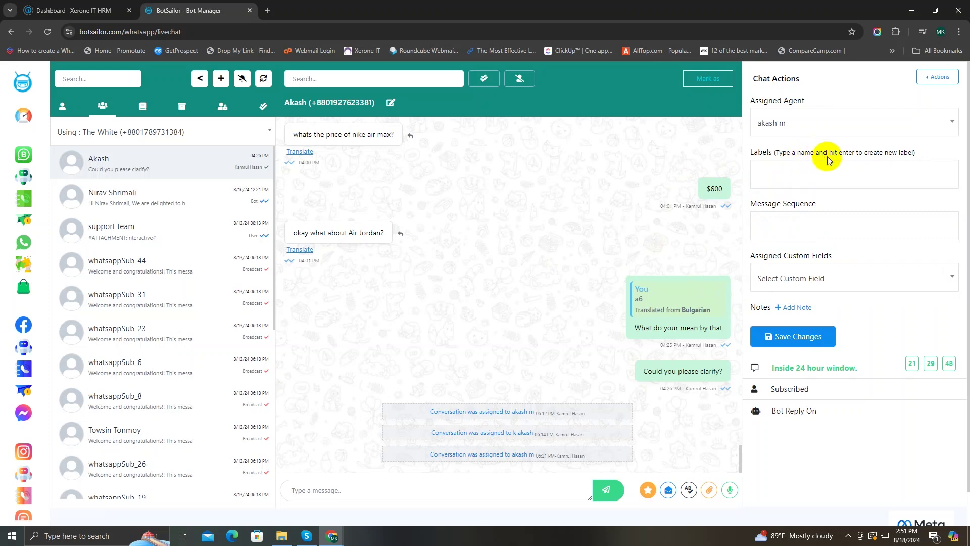
pyautogui.click(824, 222)
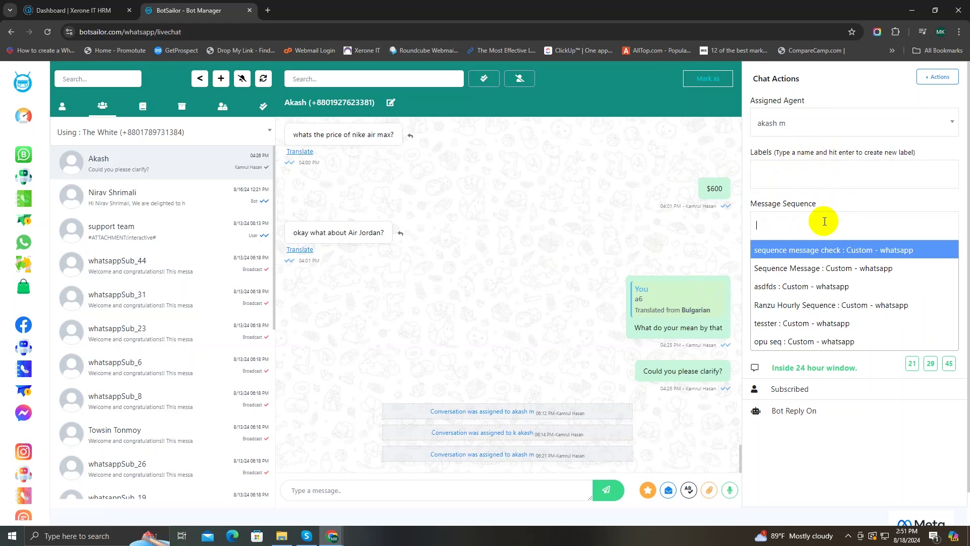
pyautogui.click(840, 220)
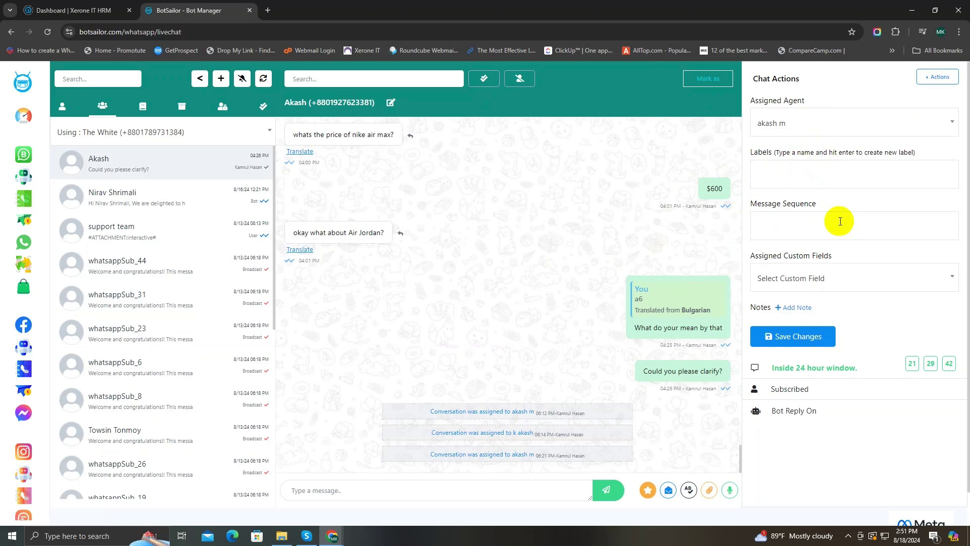
# Step: Look through the assigned custom fields without selecting one, then start a blank note
pyautogui.click(811, 279)
pyautogui.scroll(-1, 840, 362)
pyautogui.scroll(-3, 839, 363)
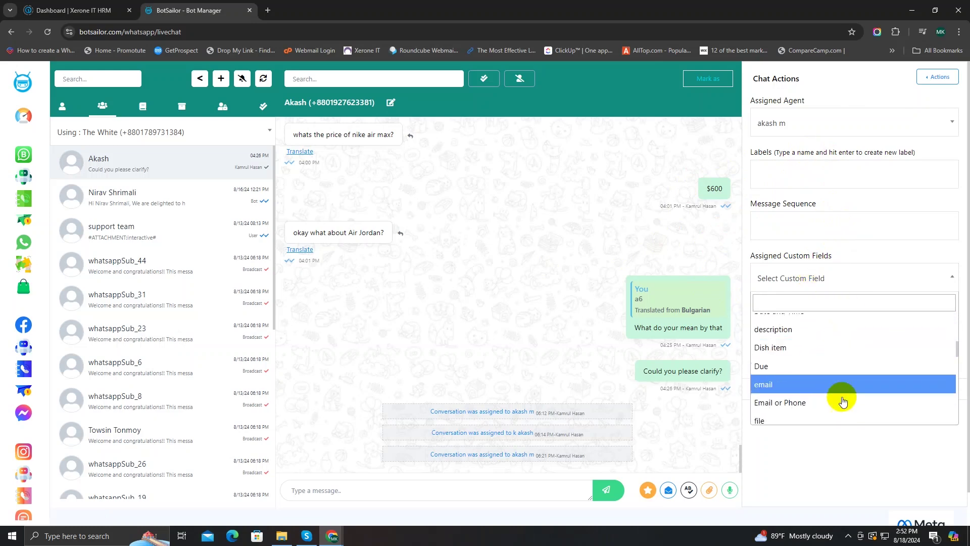
pyautogui.click(805, 448)
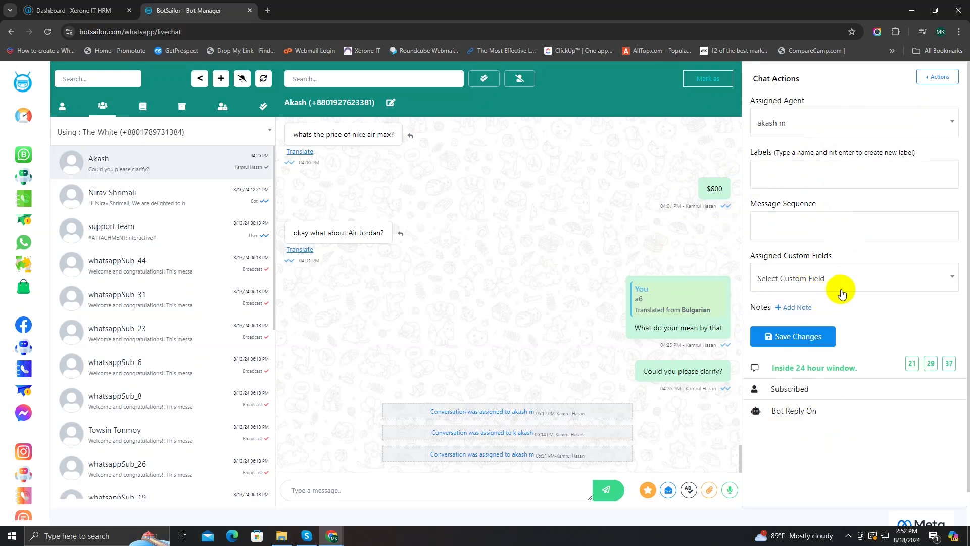
pyautogui.click(794, 309)
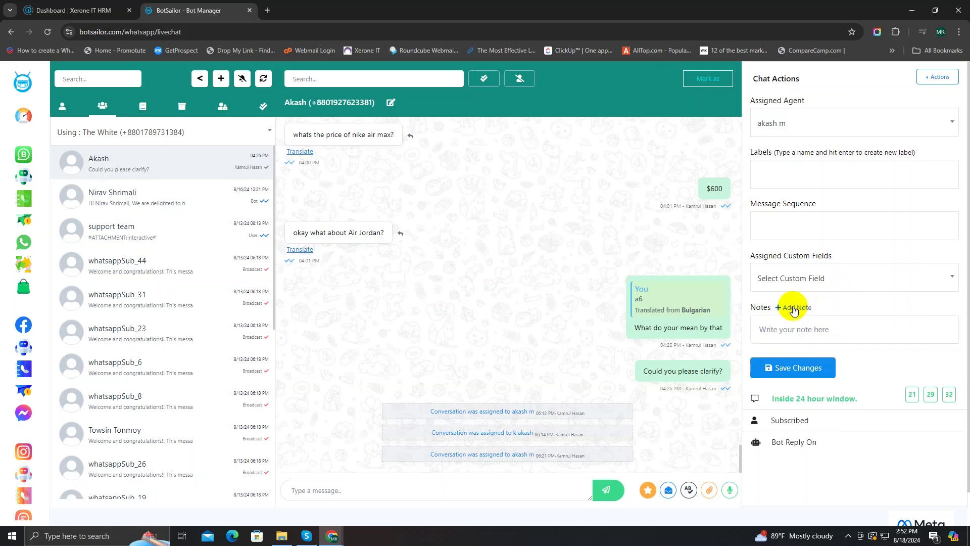
pyautogui.click(797, 318)
pyautogui.click(794, 310)
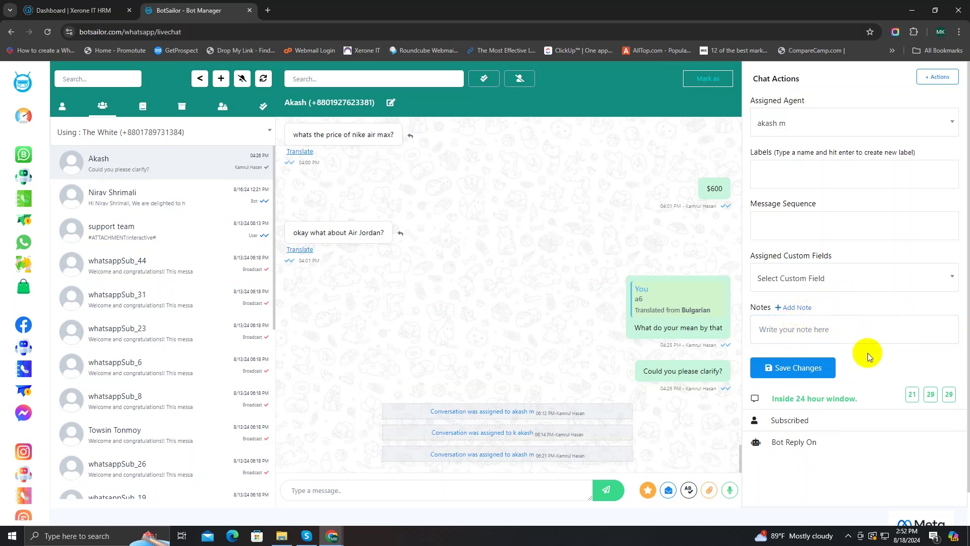
pyautogui.click(794, 368)
pyautogui.scroll(-1, 526, 261)
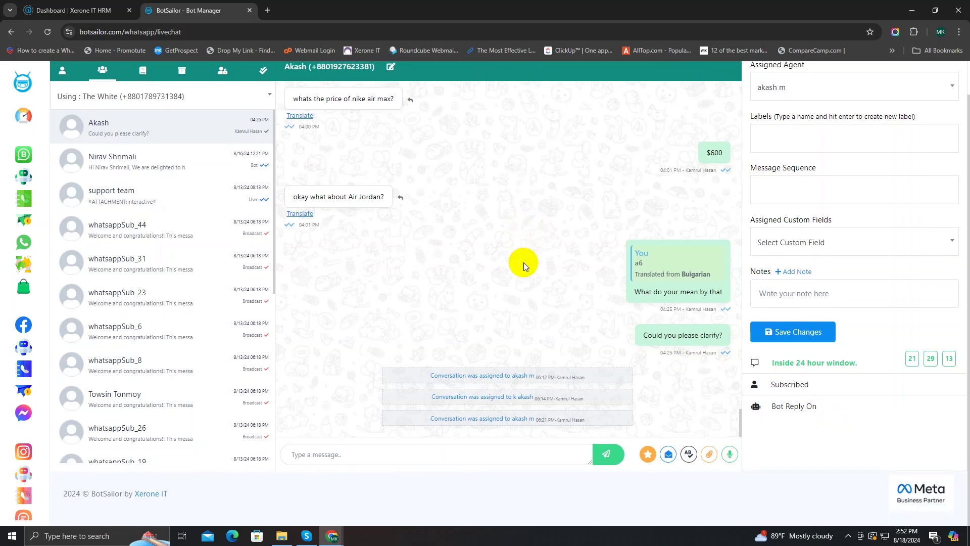
pyautogui.scroll(1, 523, 262)
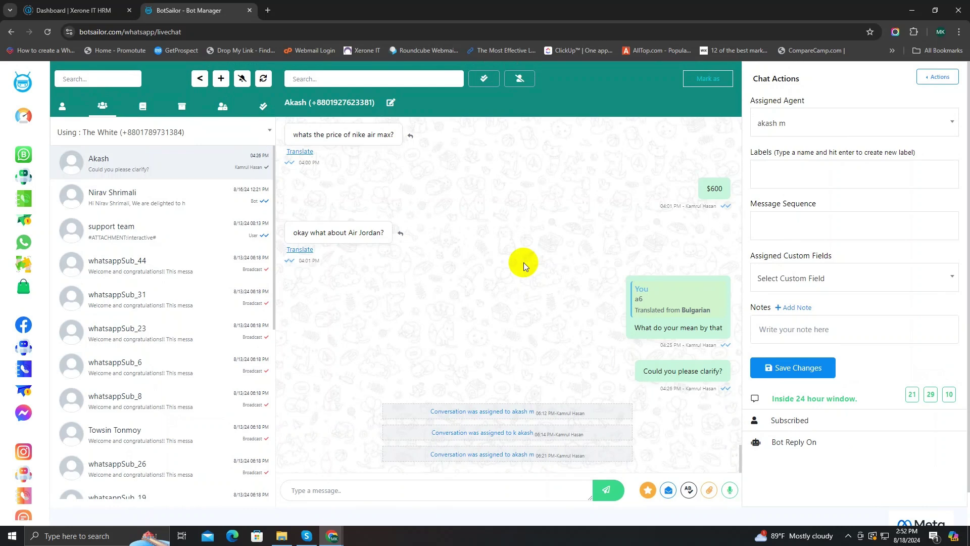